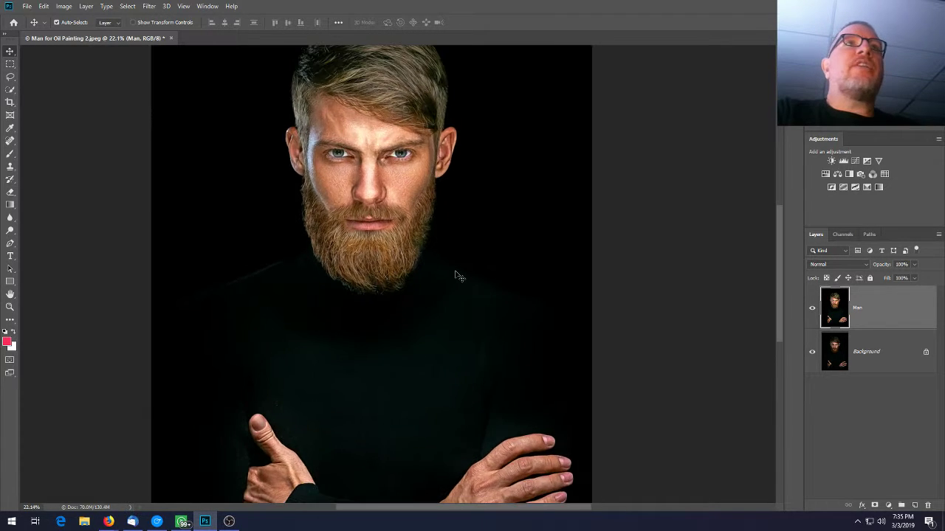
scroll(443, 253, "down", 1)
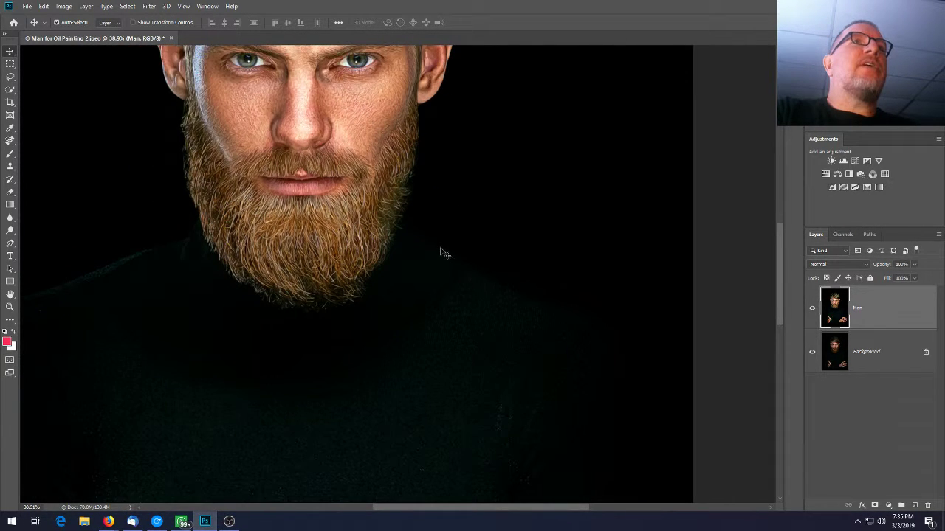
left_click_drag(424, 224, 495, 337)
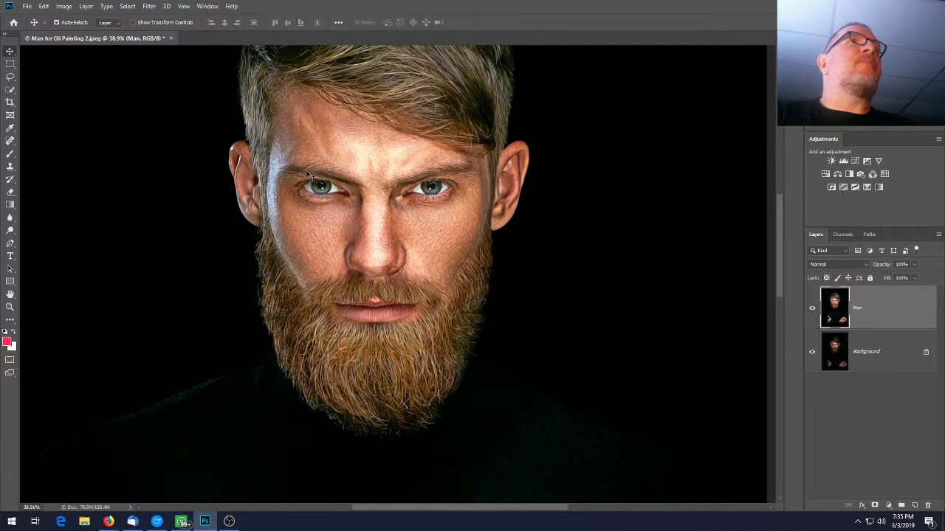
left_click(152, 7)
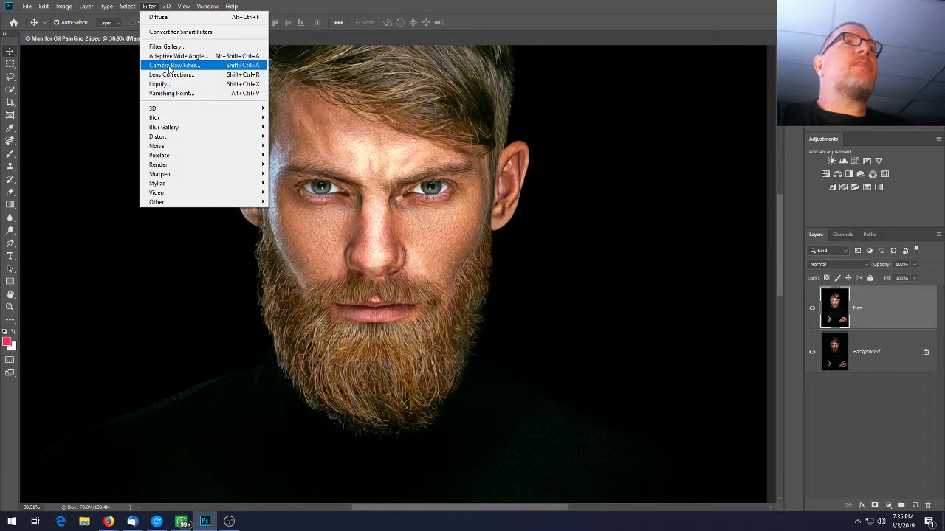
Apply Reduce Noise to the Man layer at Strength 10, with Preserve Details, Color Noise and Sharpen Details at 0%
mouse_move(185, 146)
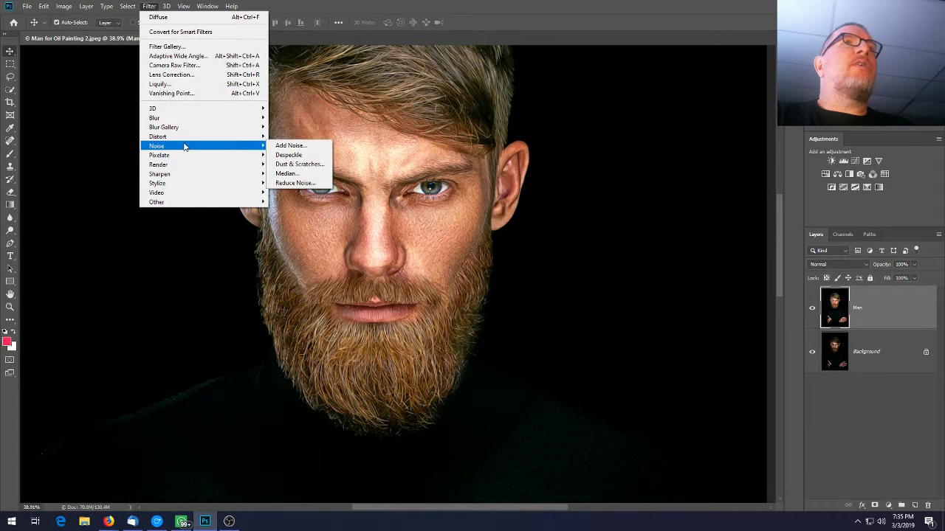
left_click(299, 183)
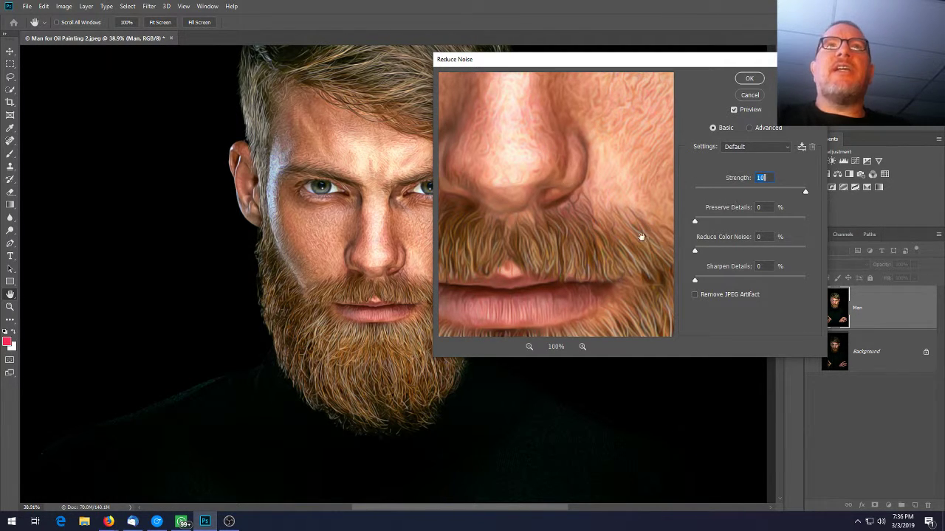
left_click(529, 346)
left_click(529, 347)
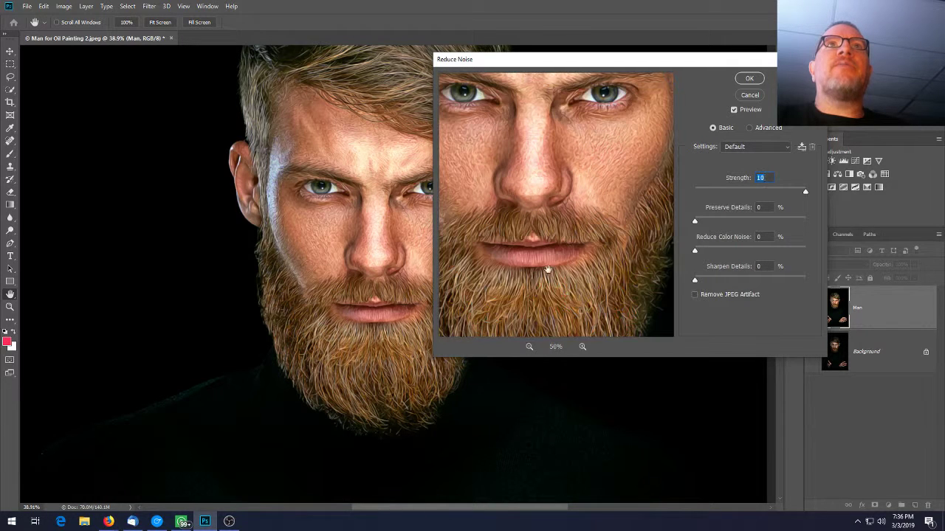
left_click_drag(563, 221, 579, 254)
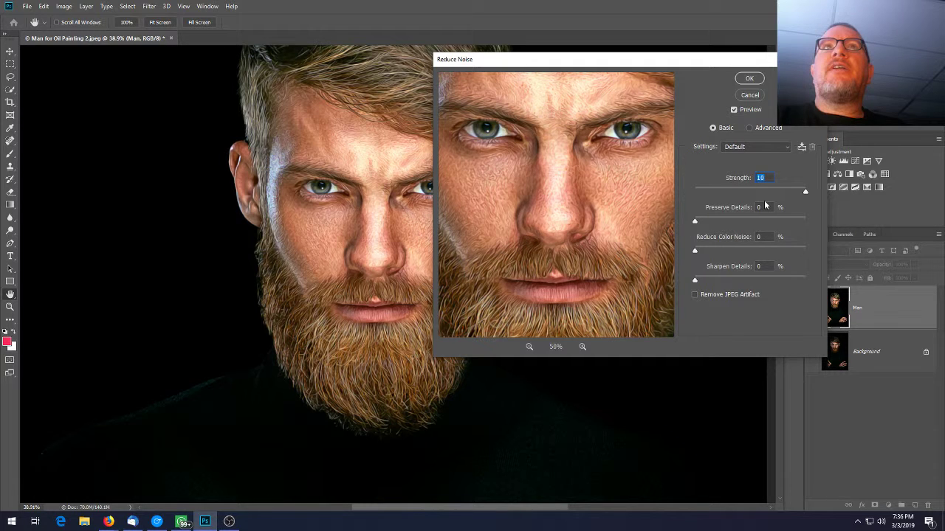
left_click(735, 109)
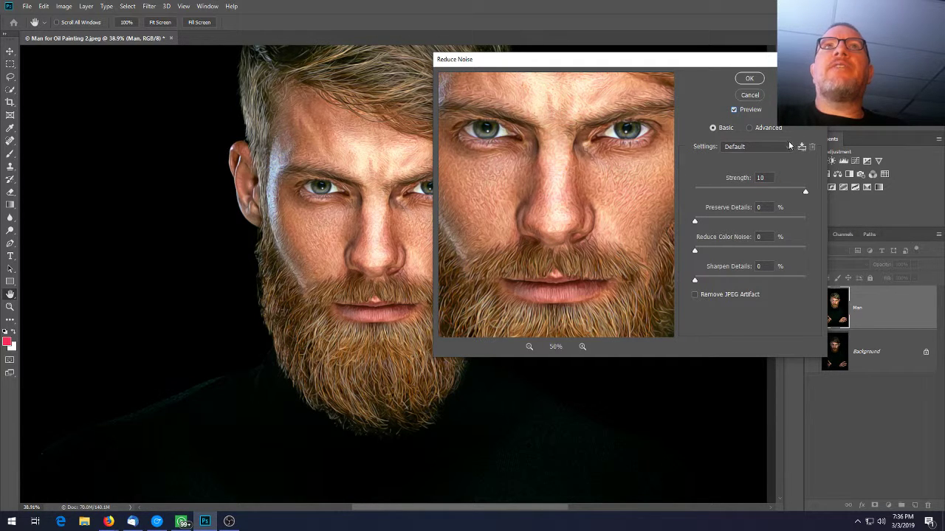
left_click(749, 79)
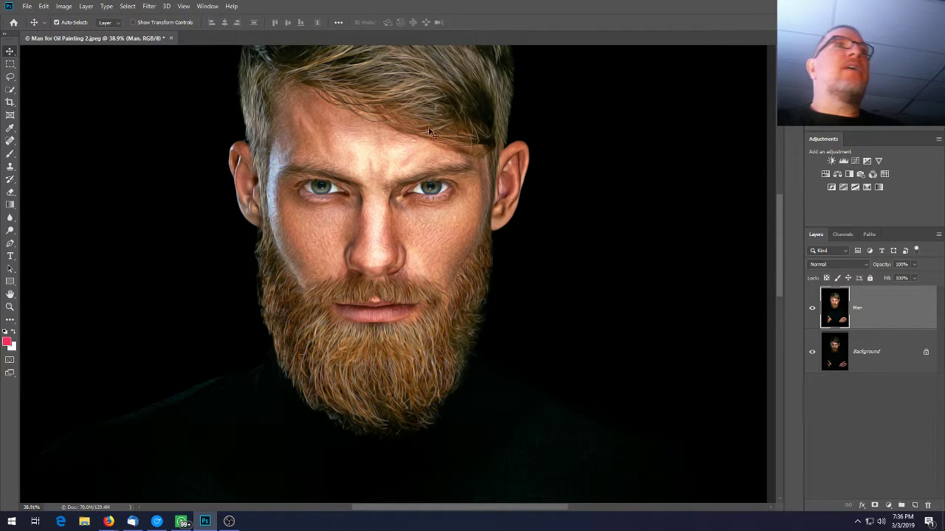
Apply Unsharp Mask to the Man layer at 99% amount, 2.0 pixel radius and 0 threshold
left_click(147, 6)
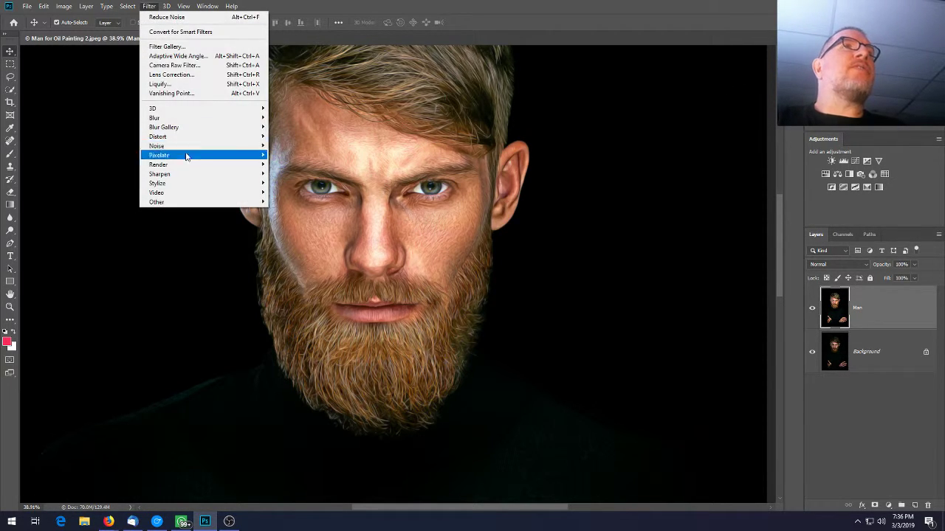
mouse_move(229, 180)
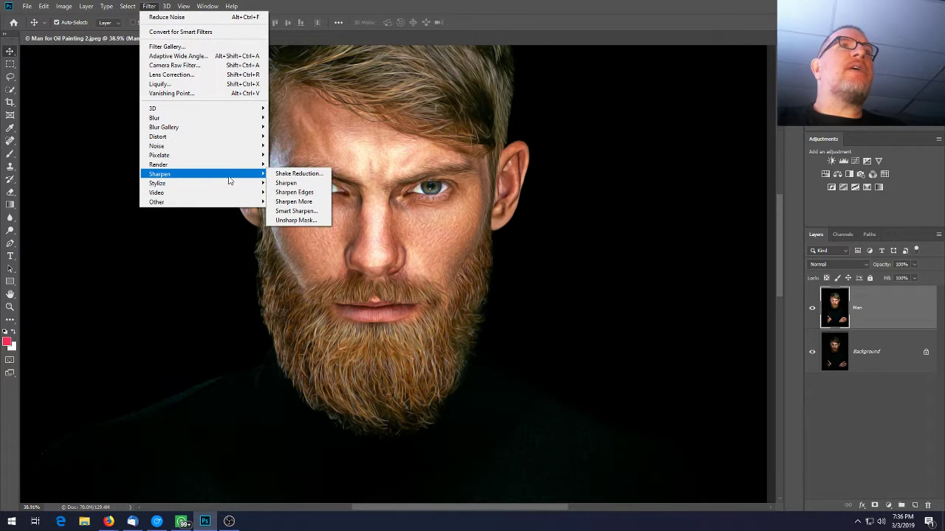
left_click(304, 222)
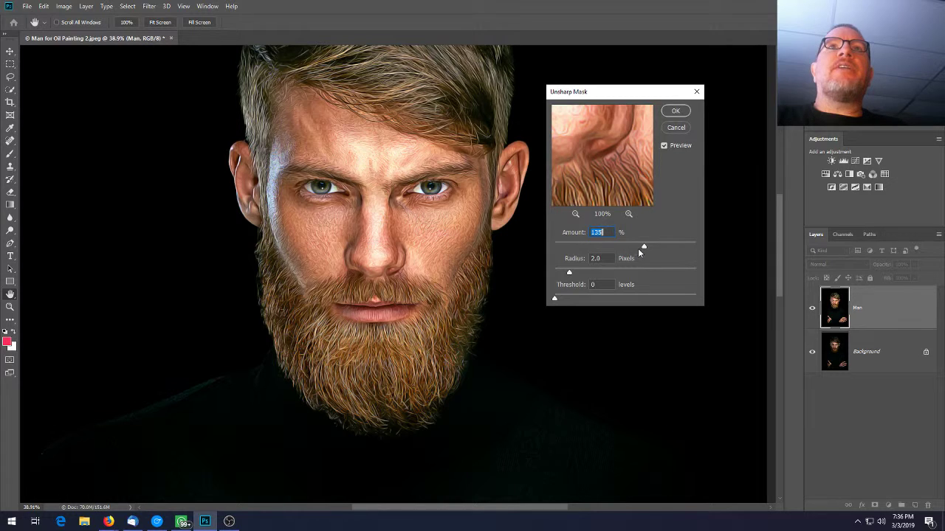
left_click_drag(641, 247, 630, 251)
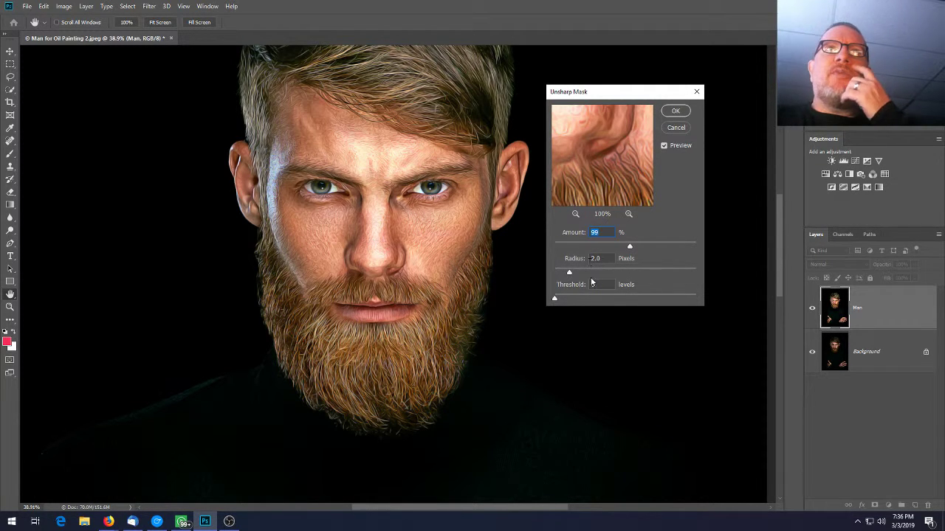
left_click(664, 145)
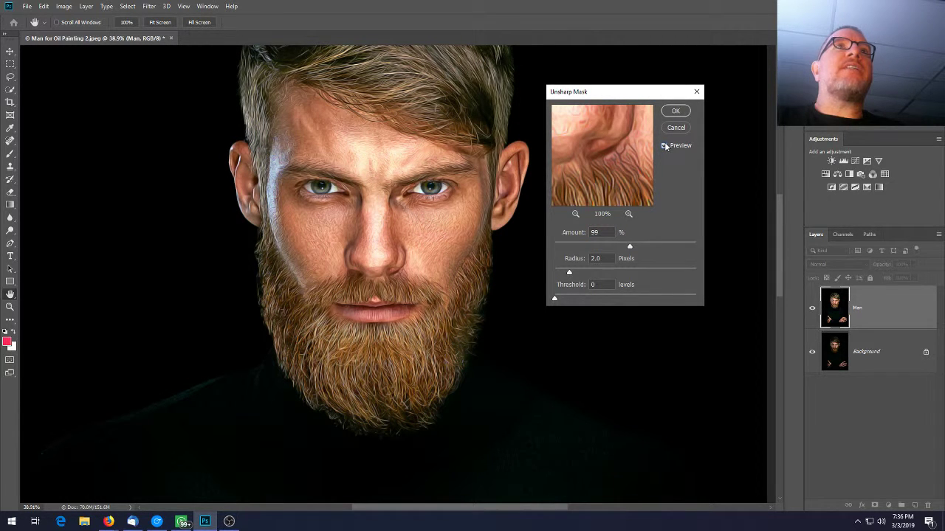
left_click(664, 145)
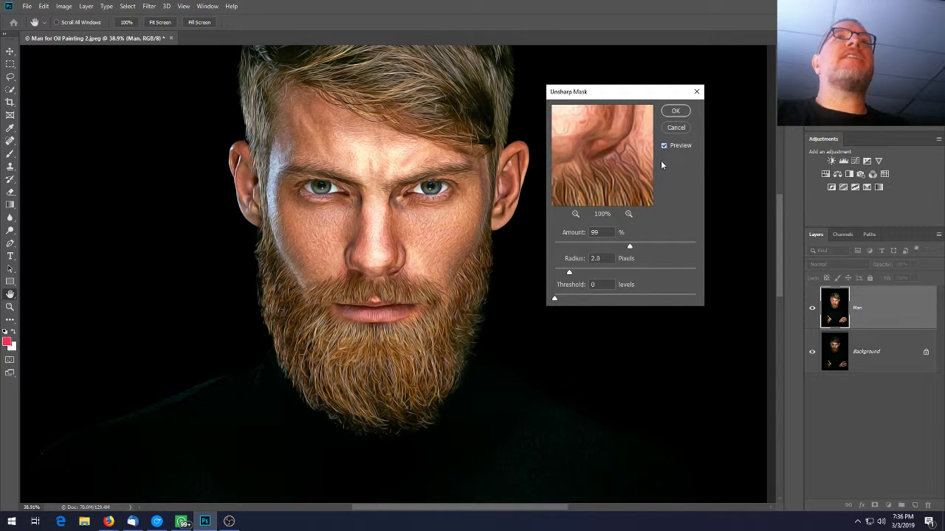
left_click(676, 112)
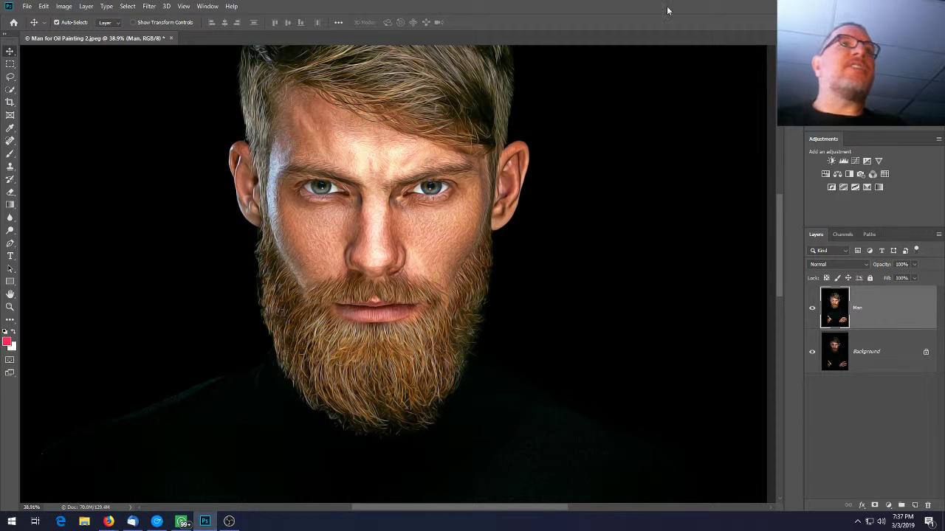
Duplicate the Man layer and rename the copy 'Effects'
left_click(31, 7)
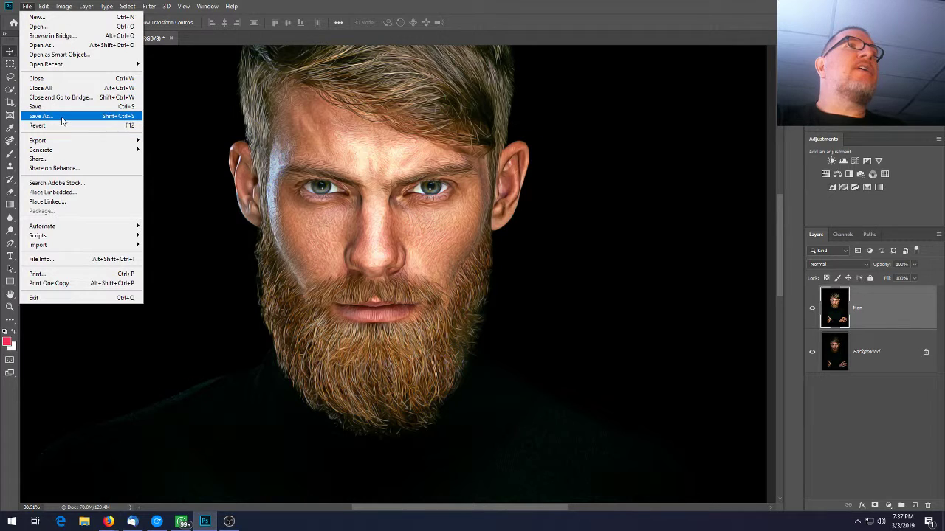
left_click(561, 12)
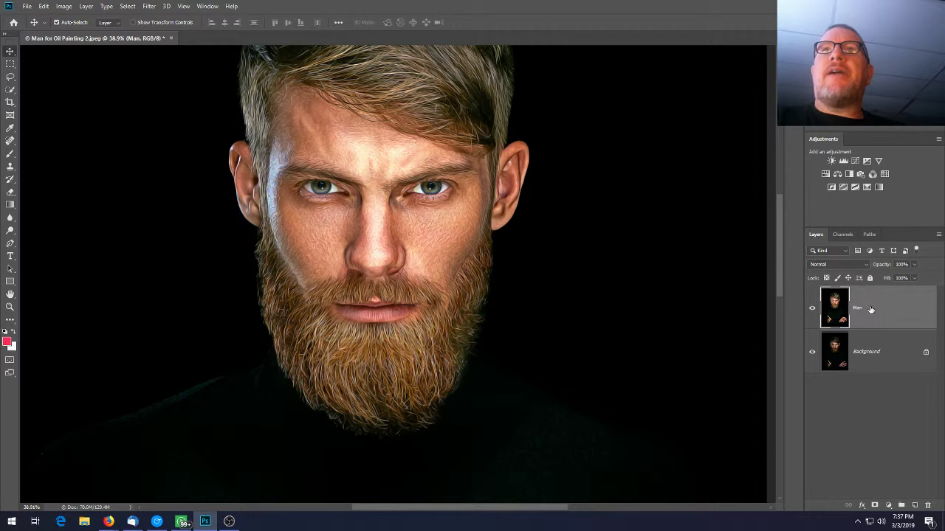
left_click_drag(870, 309, 914, 506)
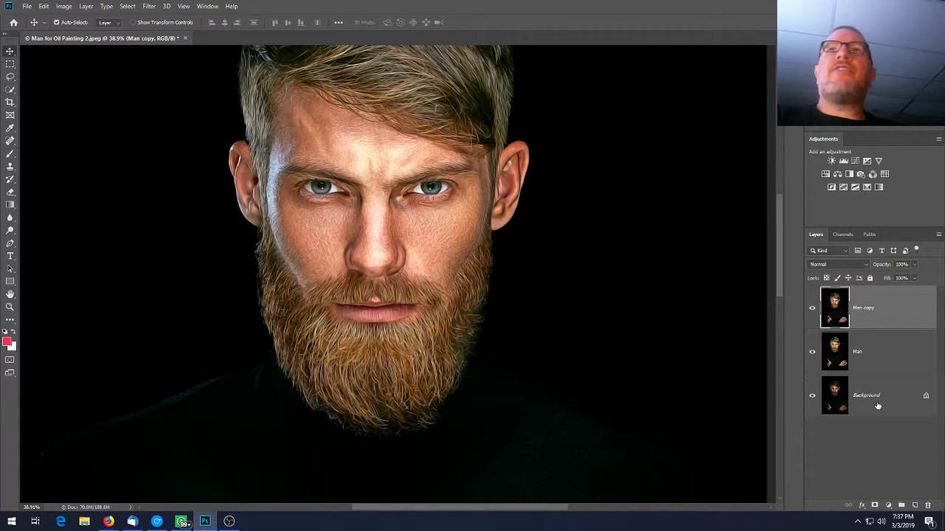
double_click(869, 307)
type("Effects")
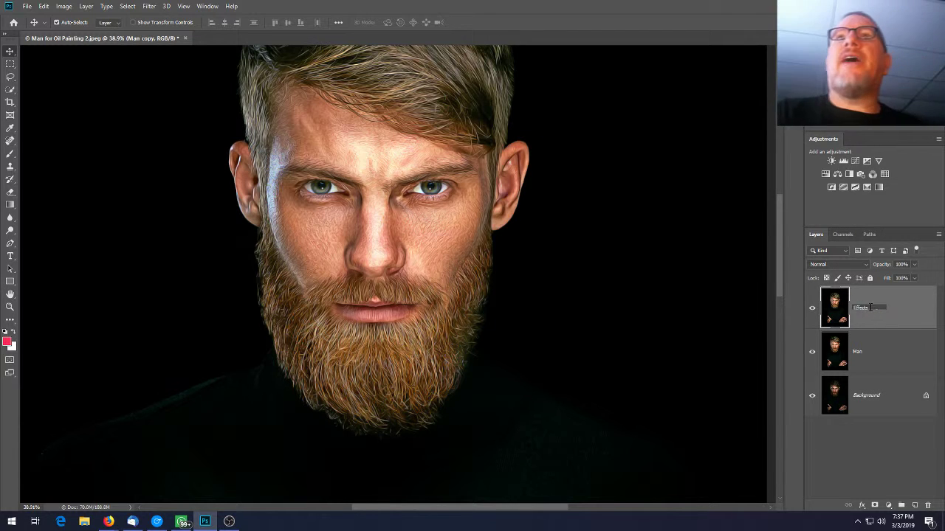
left_click(908, 315)
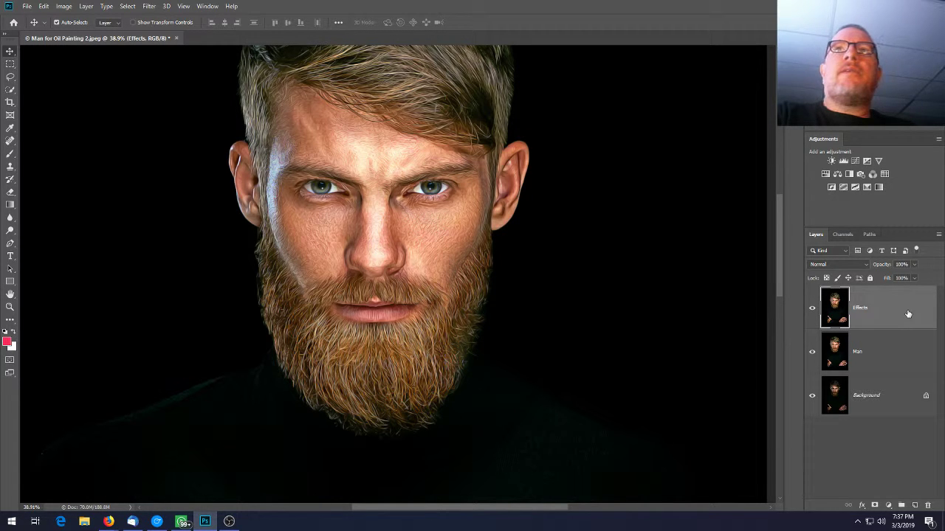
left_click(149, 7)
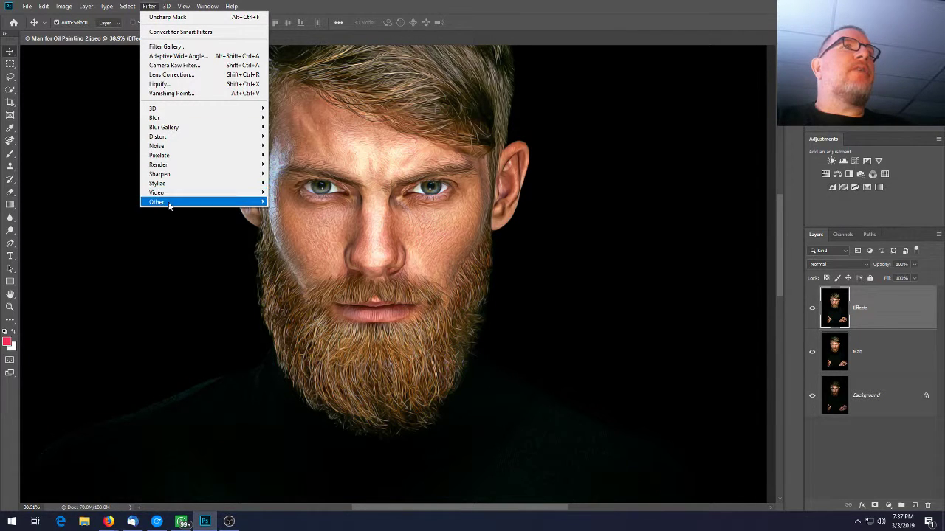
Apply a High Pass filter with a 2.0 pixel radius to the Effects layer
mouse_move(168, 204)
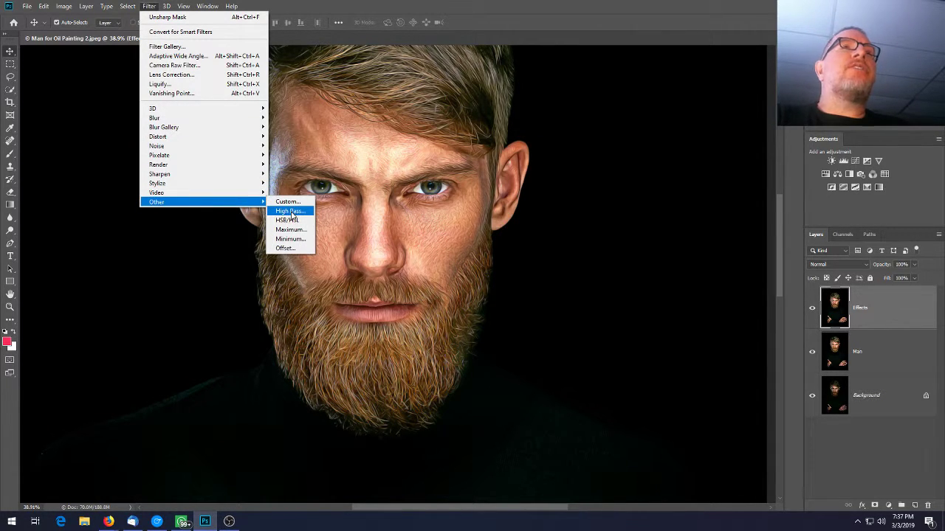
left_click(292, 212)
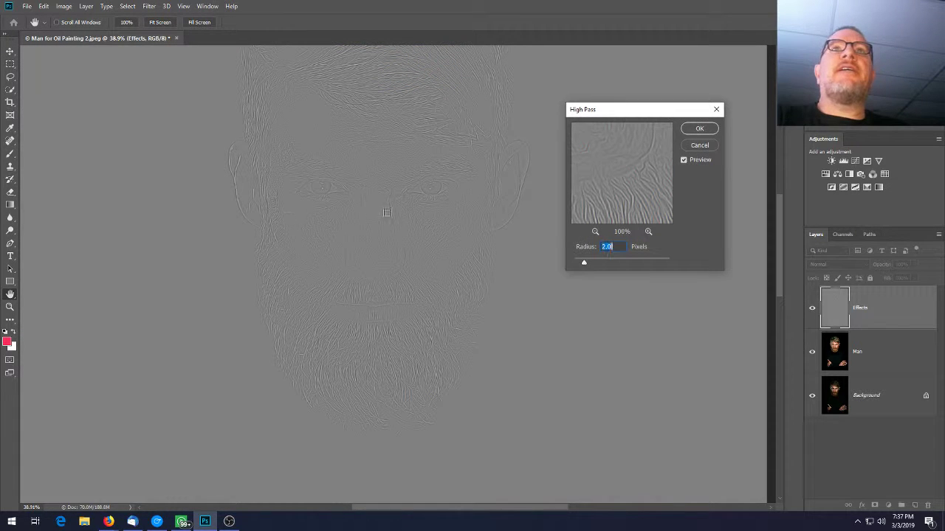
left_click_drag(577, 246, 606, 246)
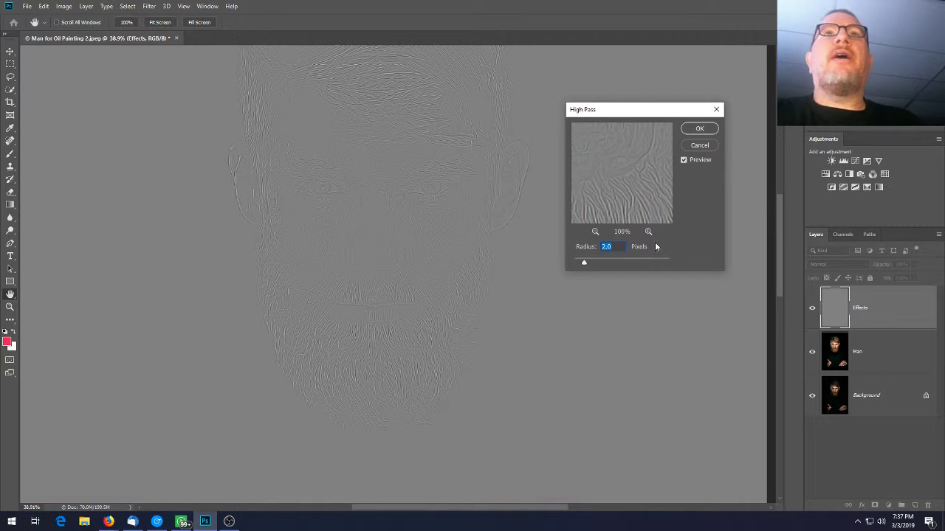
left_click(701, 129)
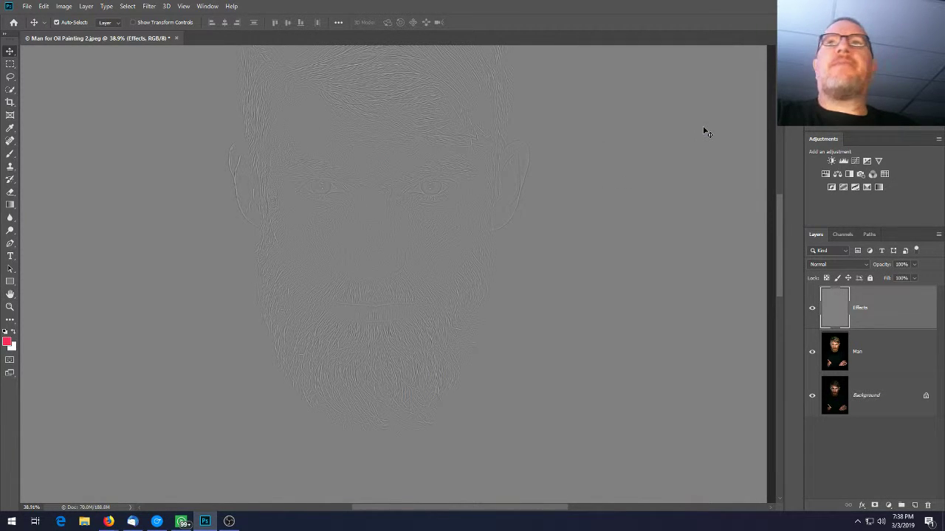
Set the Effects layer to Overlay, compare it hidden and shown, then stamp all visible layers
left_click(826, 266)
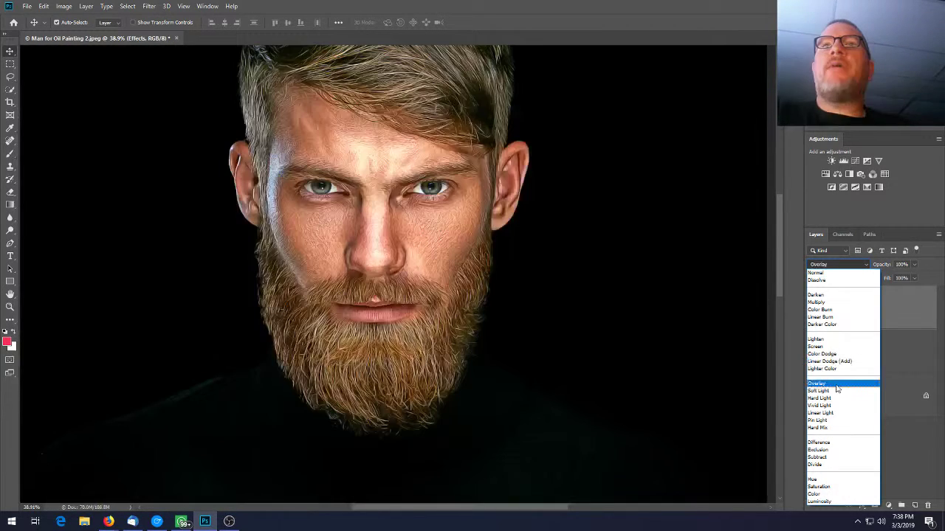
left_click(837, 385)
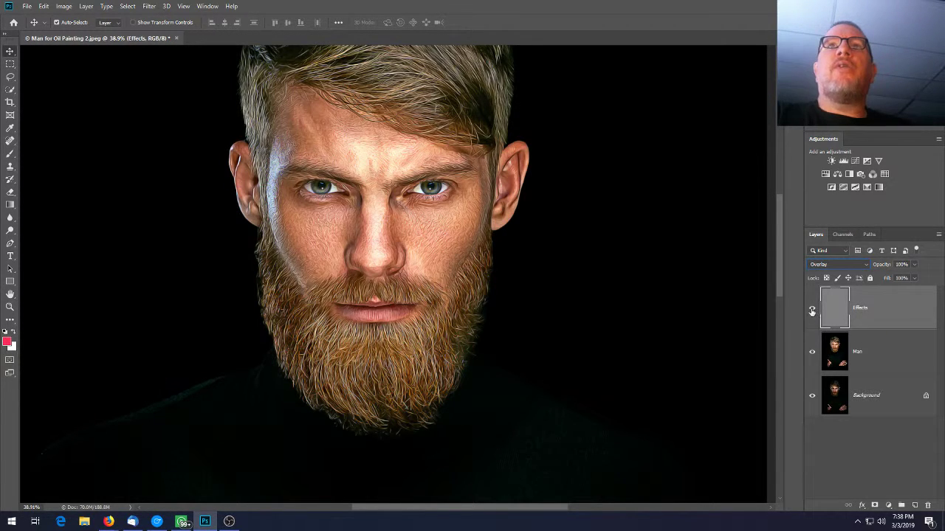
left_click(812, 313)
left_click(812, 311)
left_click(812, 312)
left_click(812, 312)
left_click(812, 311)
left_click(812, 312)
left_click(812, 311)
left_click(812, 311)
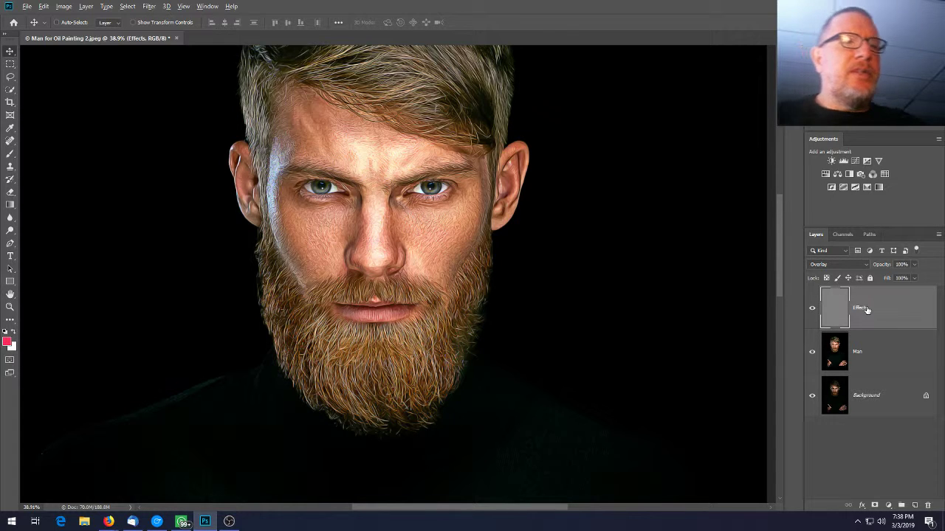
key("ctrl+shift+alt+e")
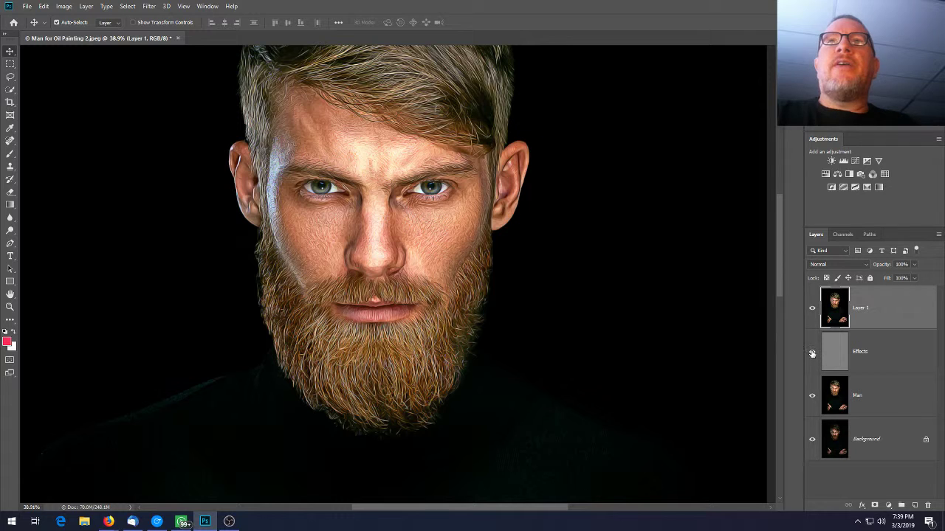
Toggle visibility of Effects, Man, Background and the merged layer to check the stamped result
left_click_drag(812, 355, 815, 442)
left_click(812, 440)
left_click(812, 395)
left_click(811, 352)
left_click(812, 309)
left_click(812, 309)
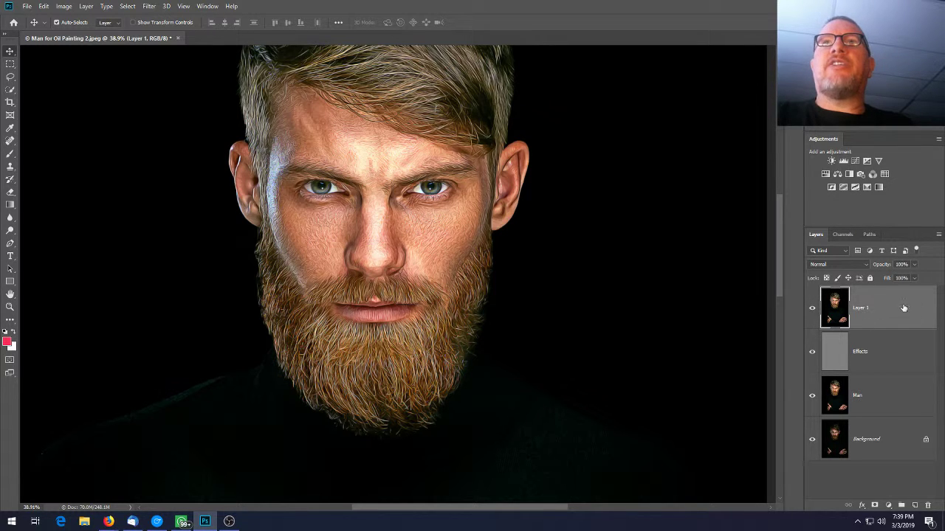
Rename the merged top layer to 'Tone'
double_click(862, 308)
type("Tone")
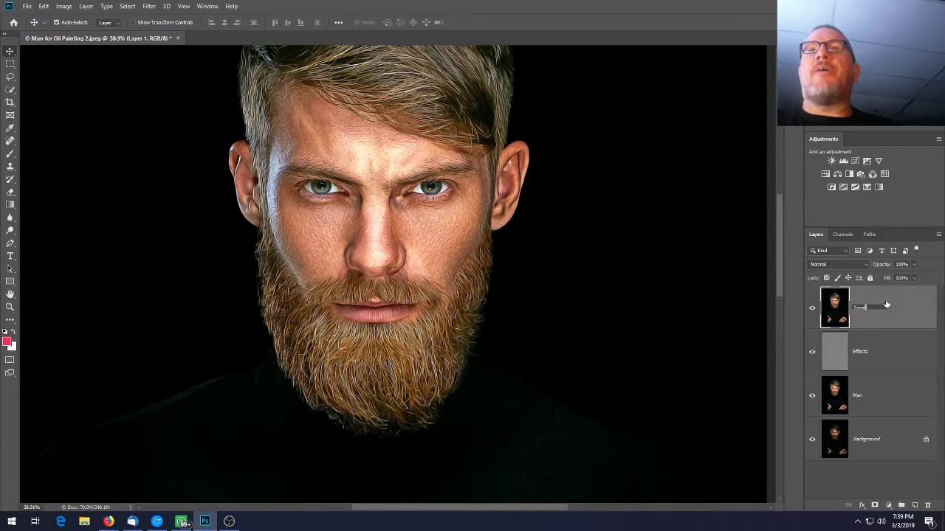
key("Return")
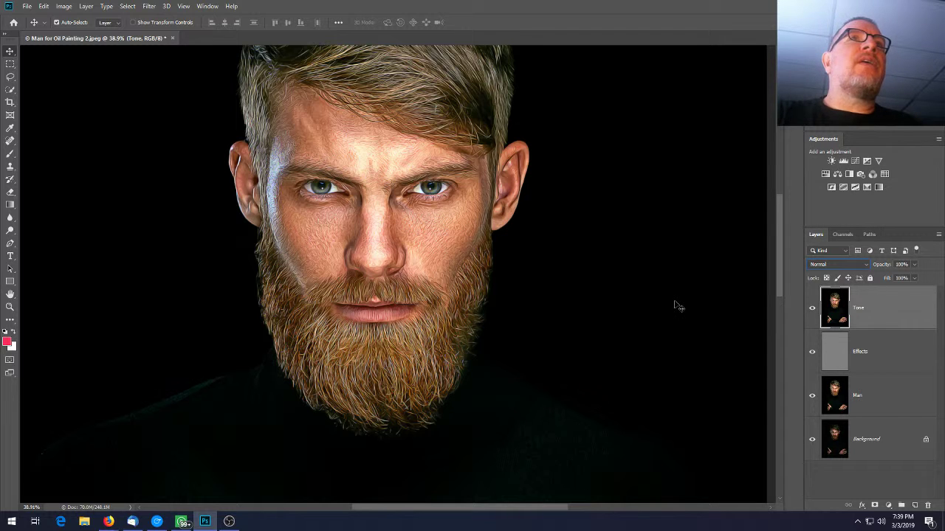
left_click(64, 8)
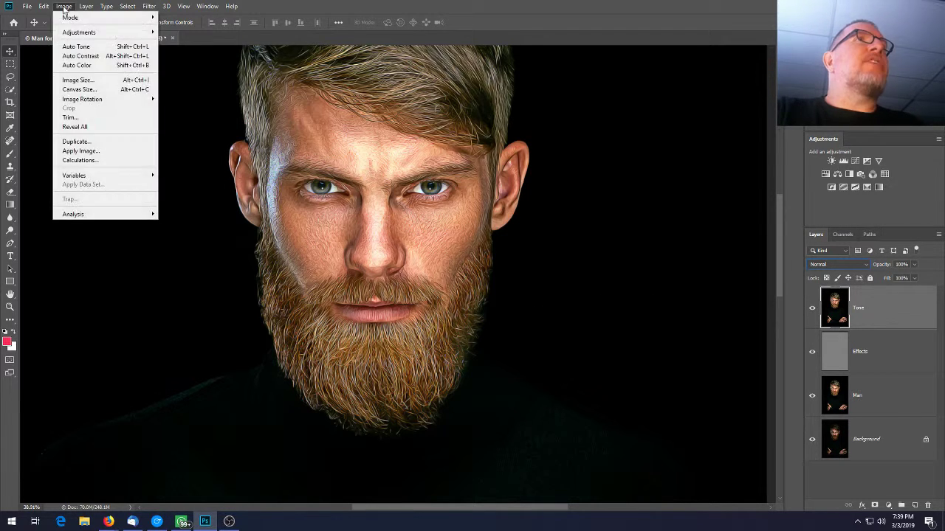
Apply Auto Tone to the Tone layer and lower its opacity to about 50%
left_click(86, 49)
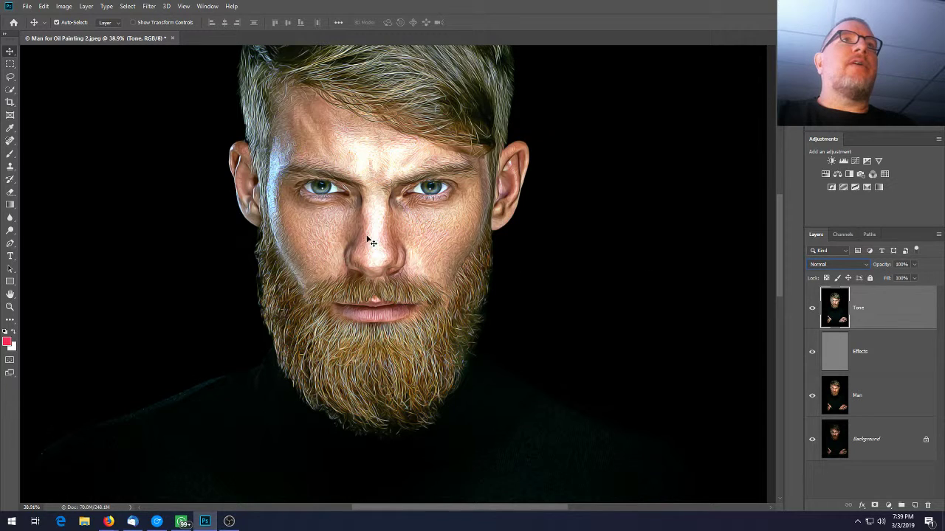
left_click_drag(885, 265, 878, 268)
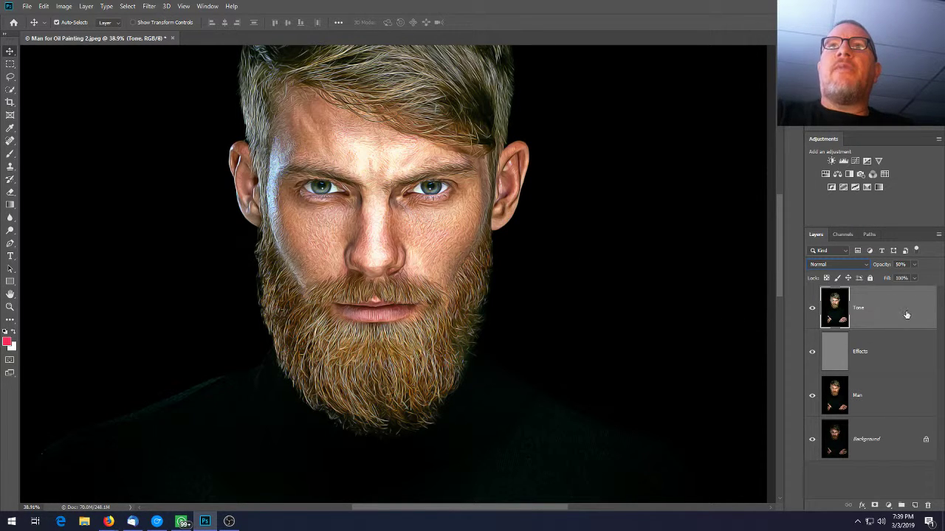
Add a new empty layer above Tone and fit the whole image on screen
left_click(914, 507)
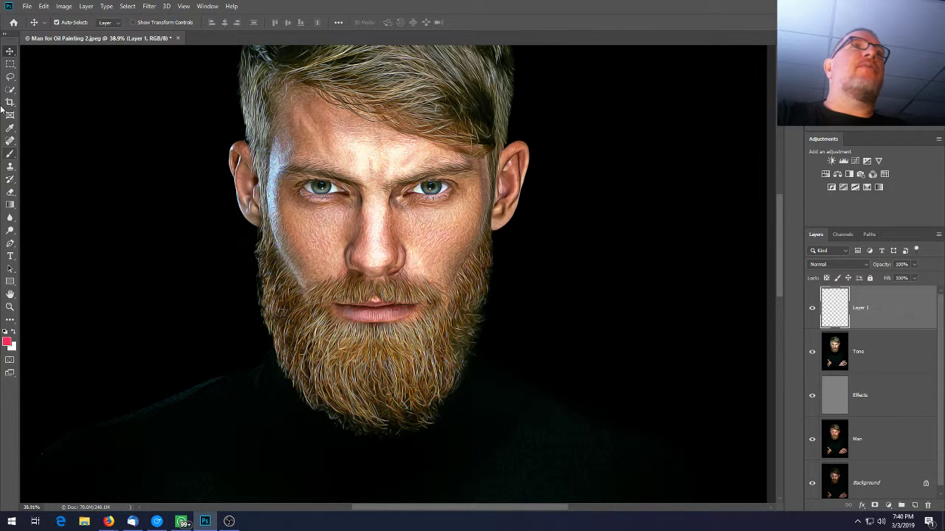
left_click(86, 5)
mouse_move(177, 18)
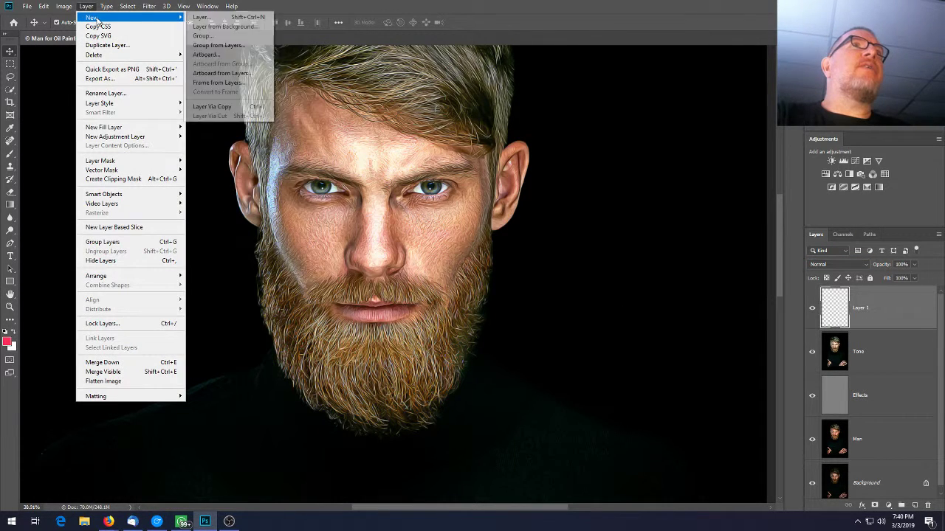
left_click(563, 12)
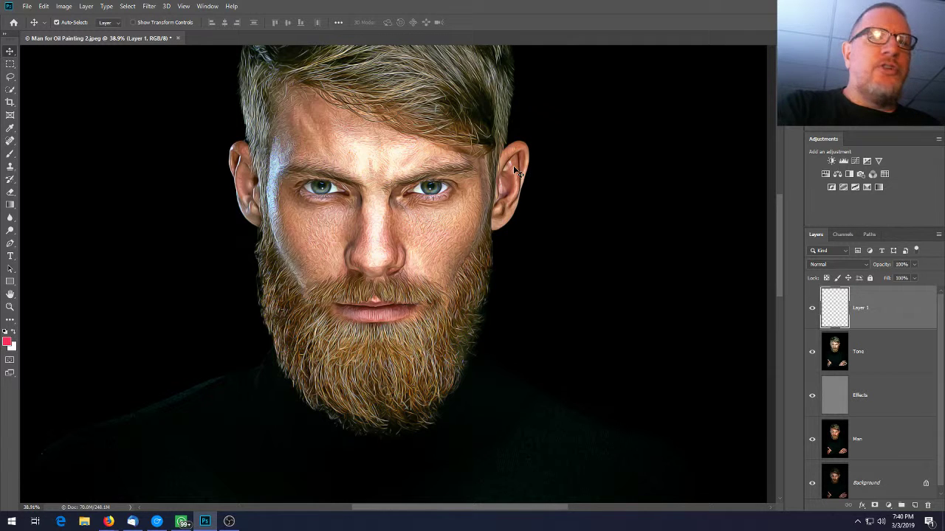
key("ctrl+0")
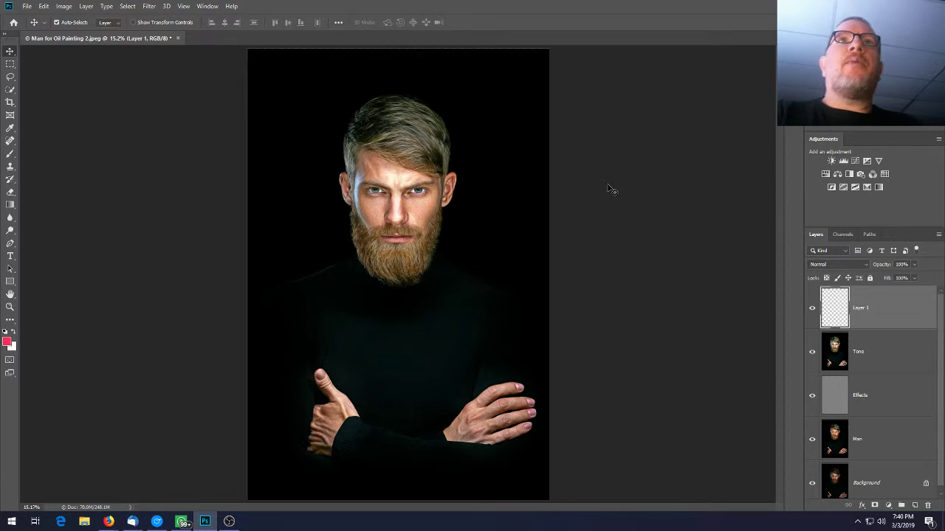
Rename the new empty top layer 'Lights'
double_click(861, 308)
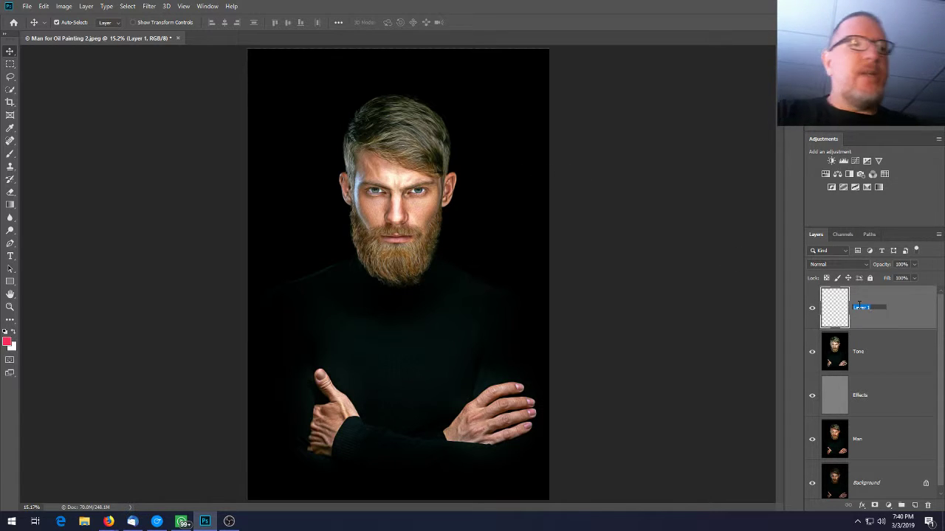
type("Lights")
key("Return")
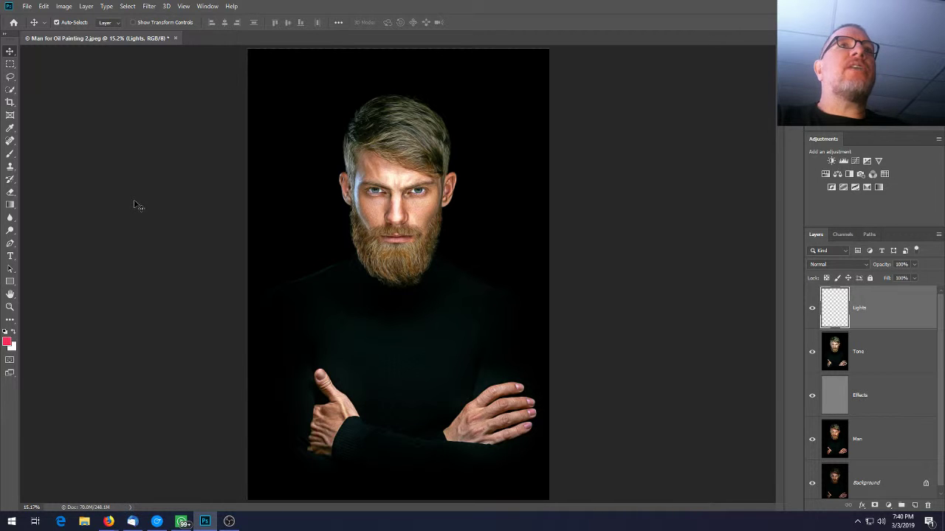
Switch to the Brush tool with a 5000 px size and 0% hardness
left_click(9, 154)
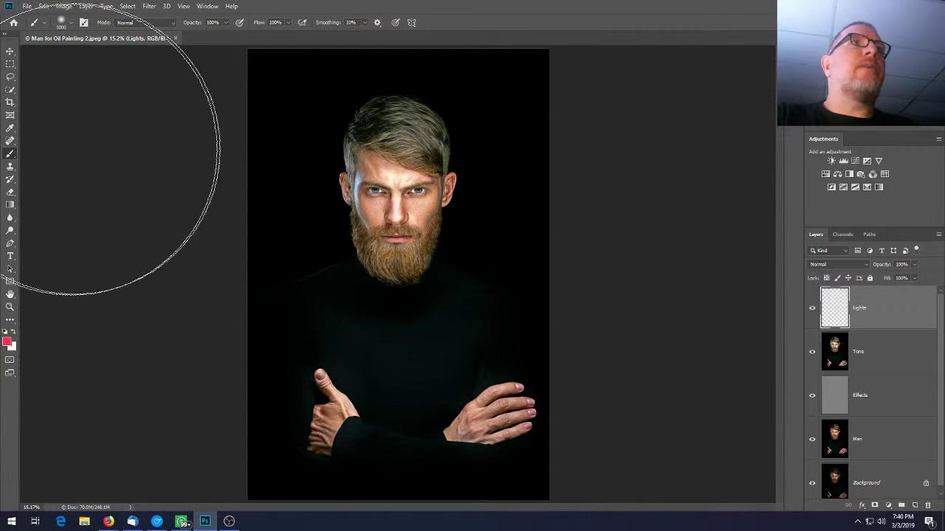
left_click(73, 23)
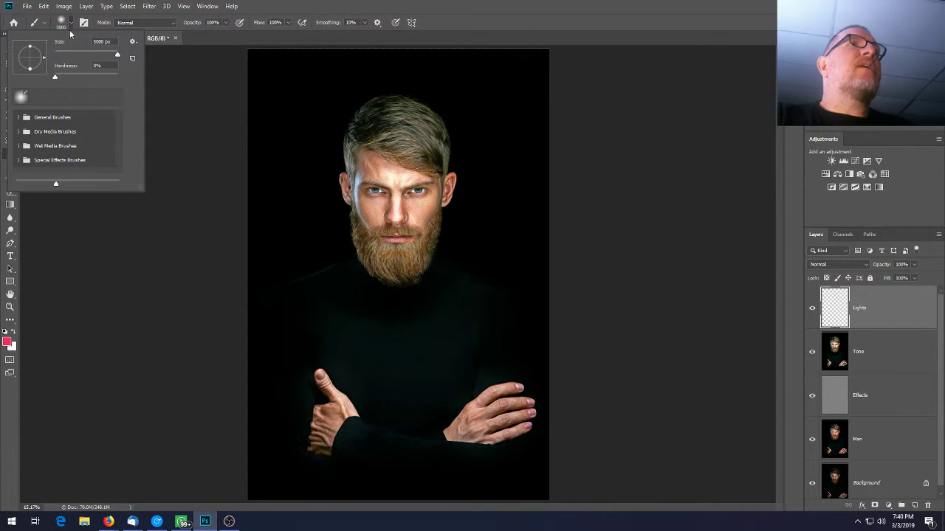
left_click(90, 66)
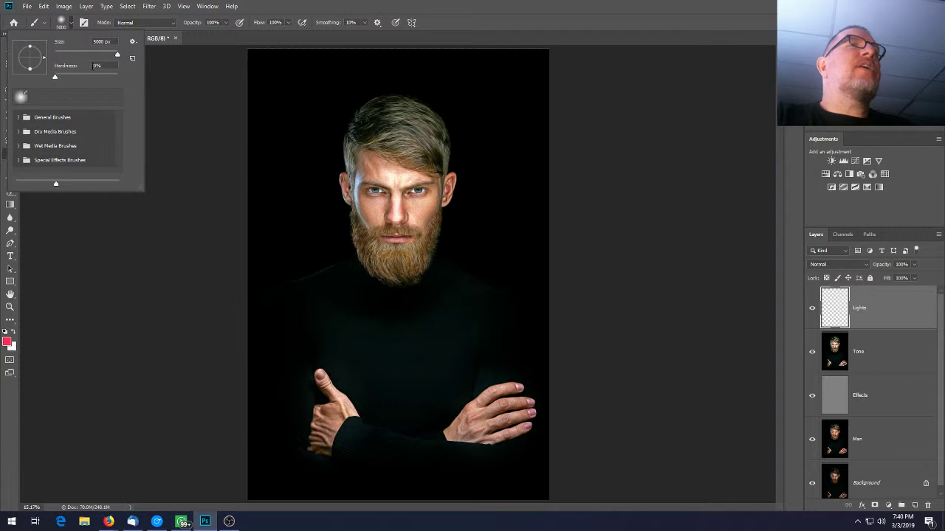
left_click(116, 55)
left_click_drag(116, 56, 118, 57)
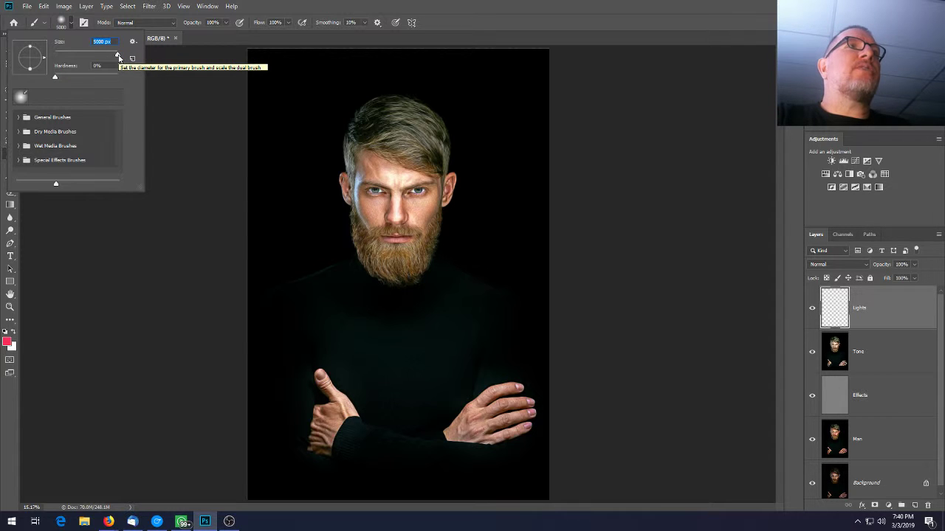
key("Return")
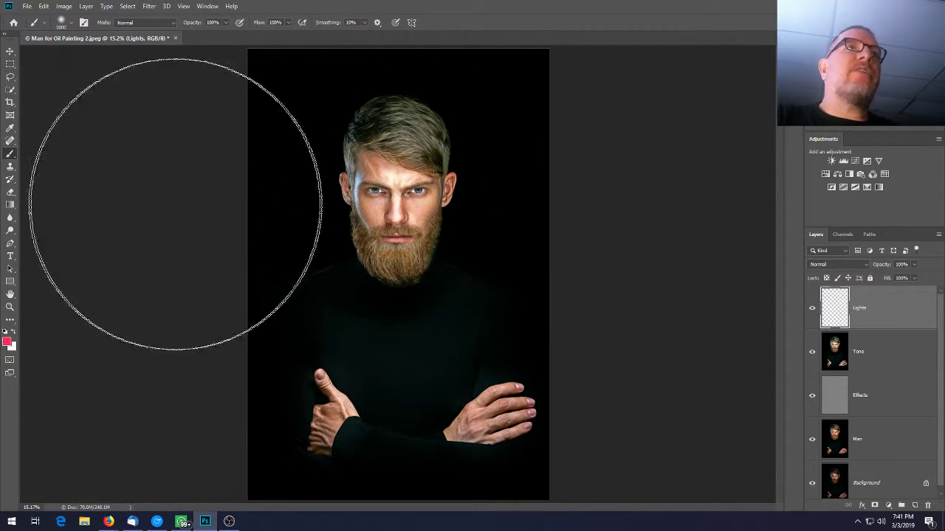
Set the foreground colour to magenta, hex cd32ee, and return to the Brush tool
left_click(6, 343)
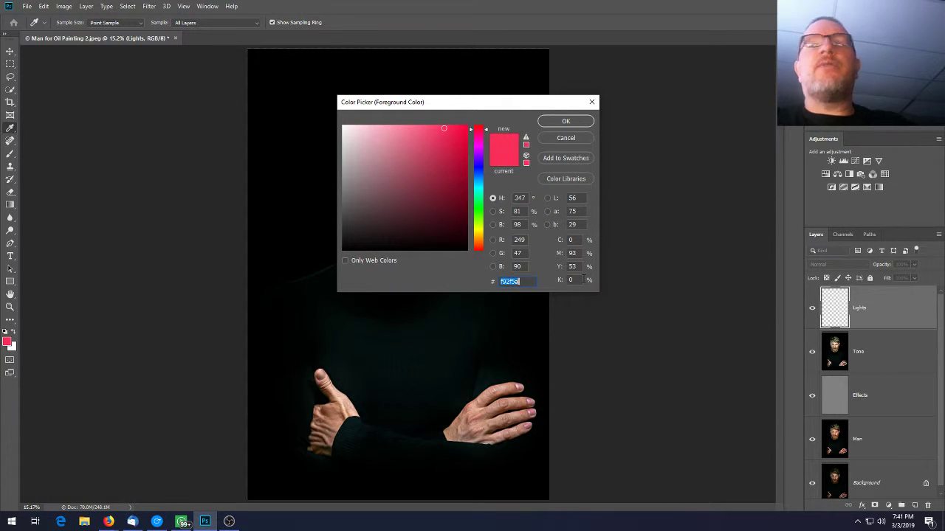
type("c")
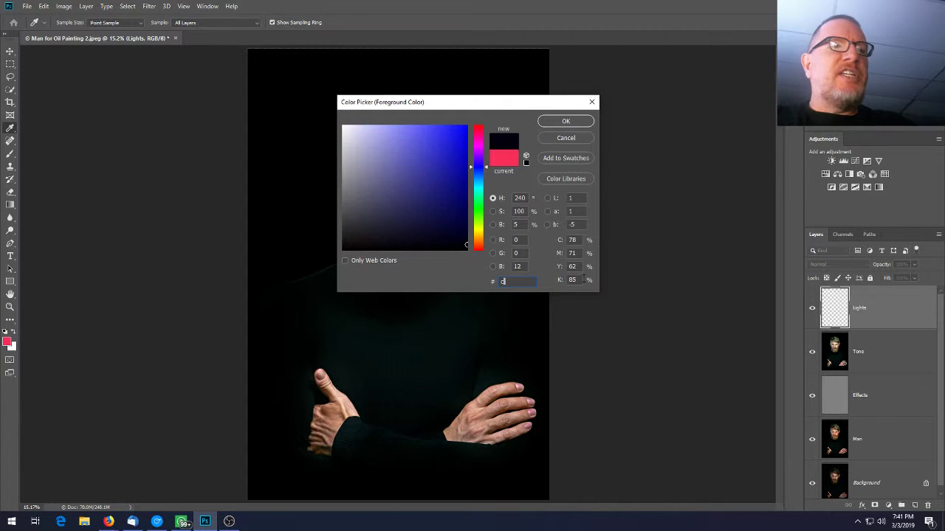
type("d3")
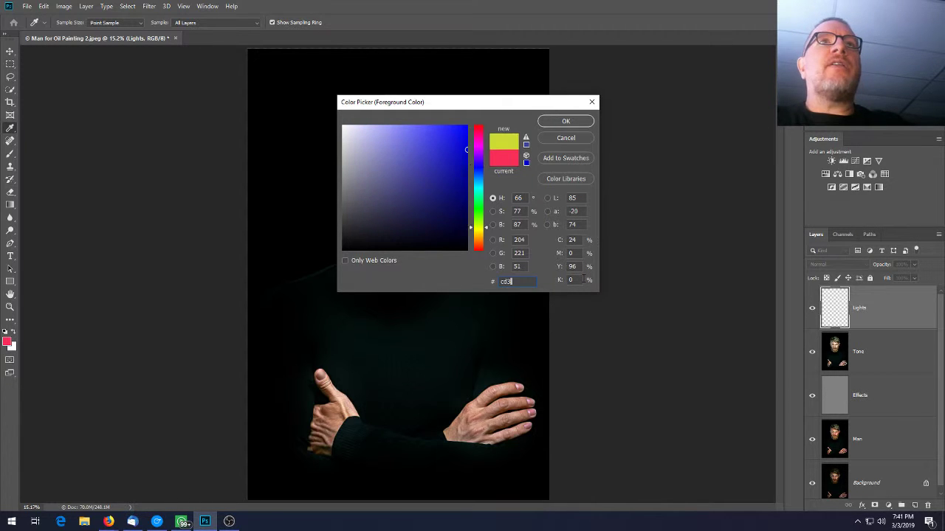
type("2ee")
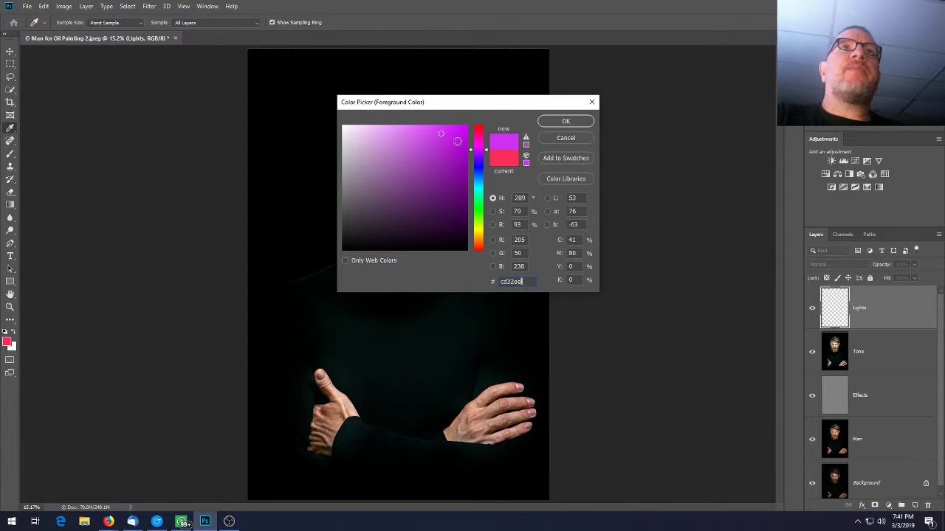
left_click(566, 121)
key("b")
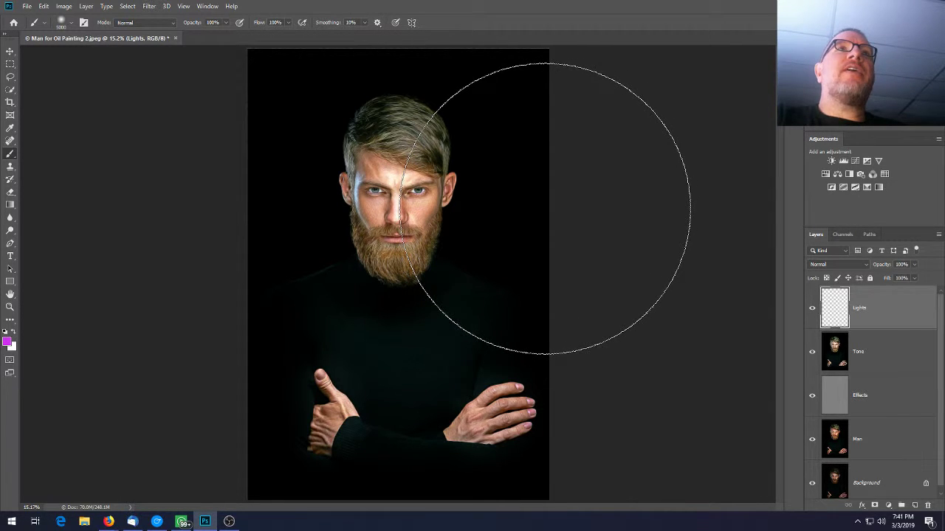
Paint one large soft magenta glow on the portrait's right side, redoing the first attempt
left_click(646, 290)
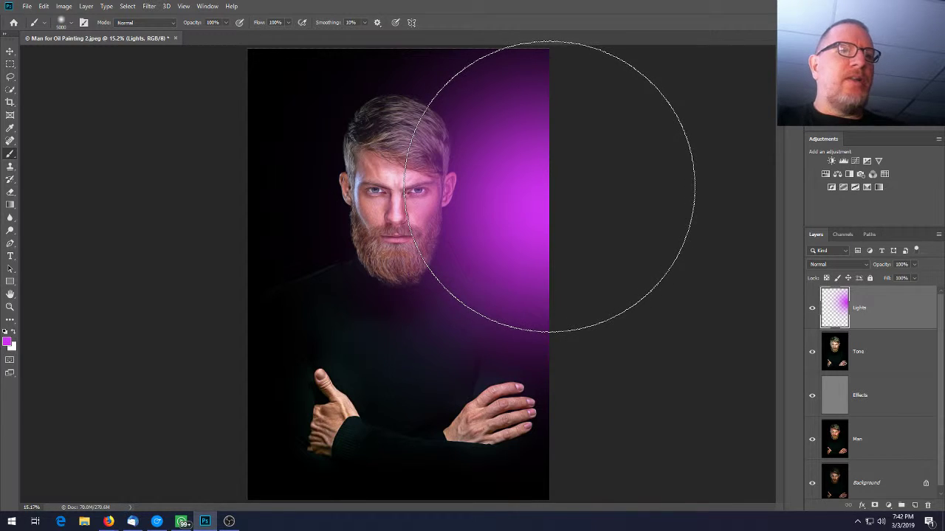
key("ctrl+z")
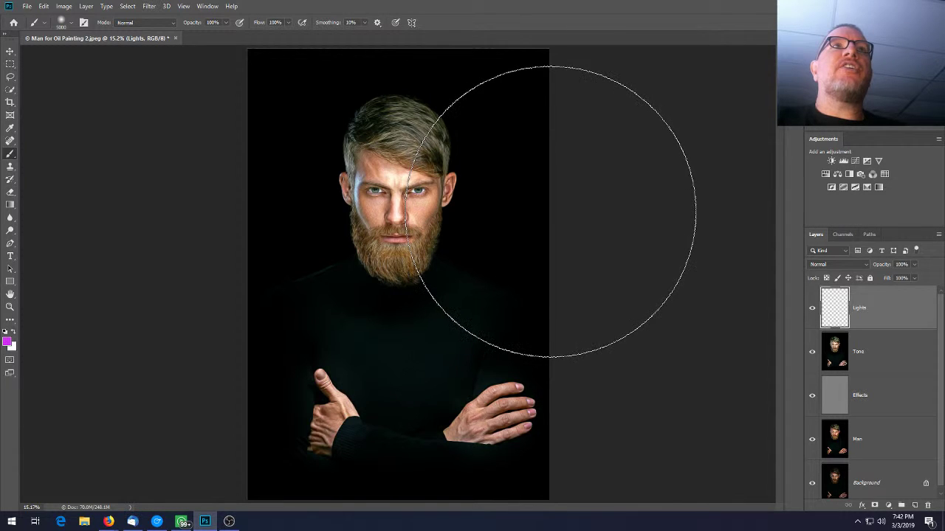
left_click(548, 211)
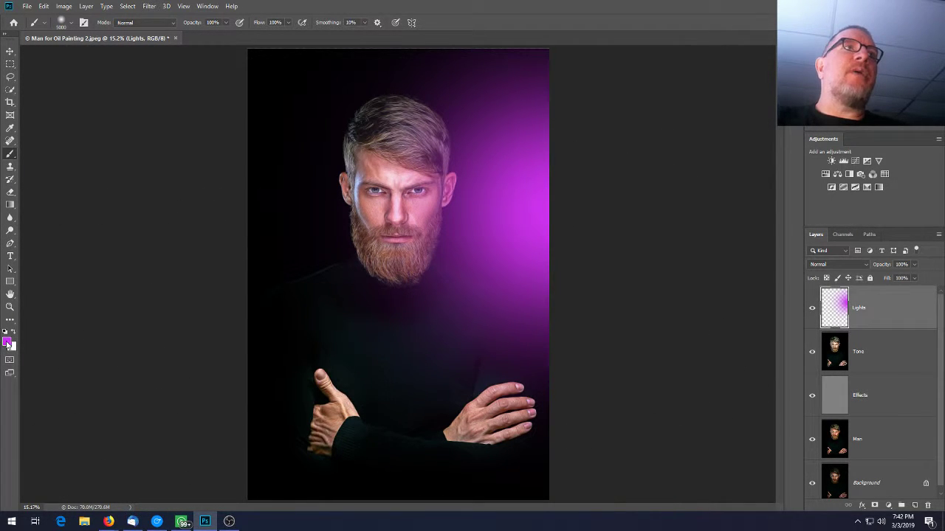
Change the foreground colour to pink-red, hex f92f5a, and return to the Brush tool
left_click(7, 342)
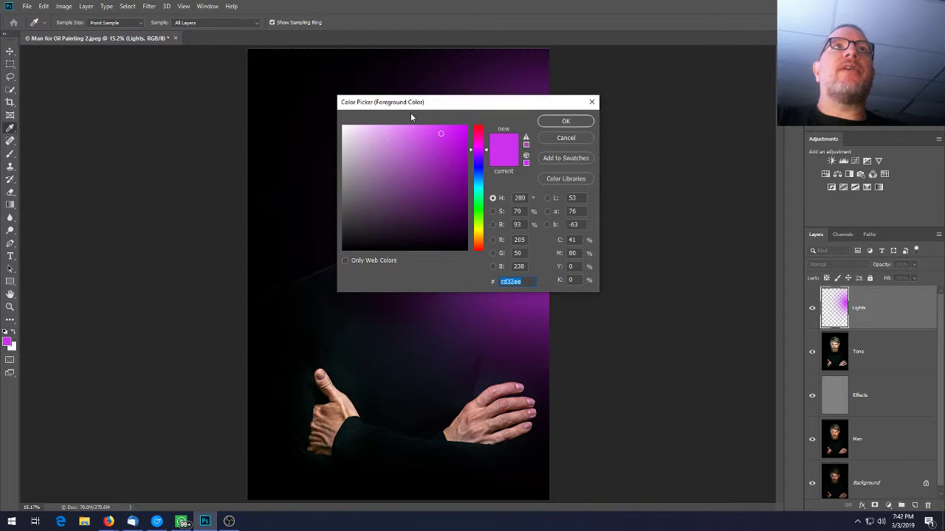
left_click_drag(448, 107, 599, 100)
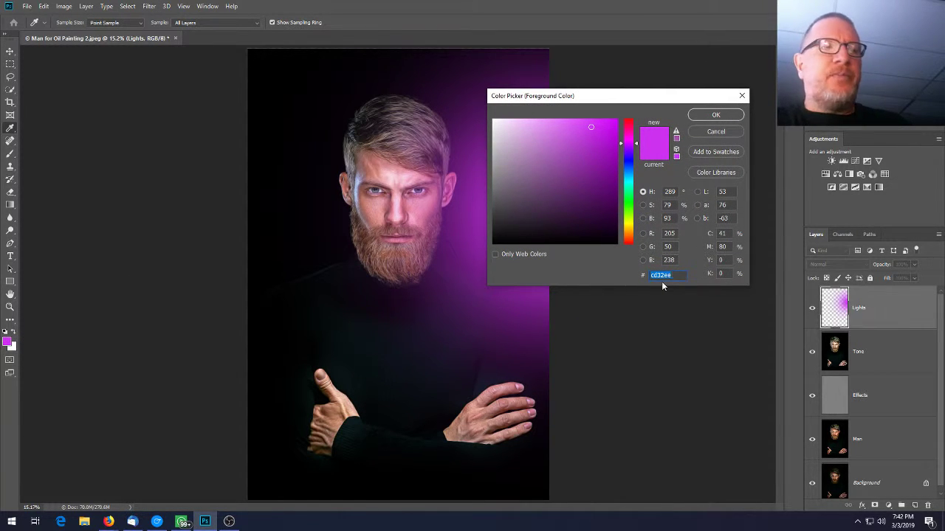
type("f")
type("f")
type("9")
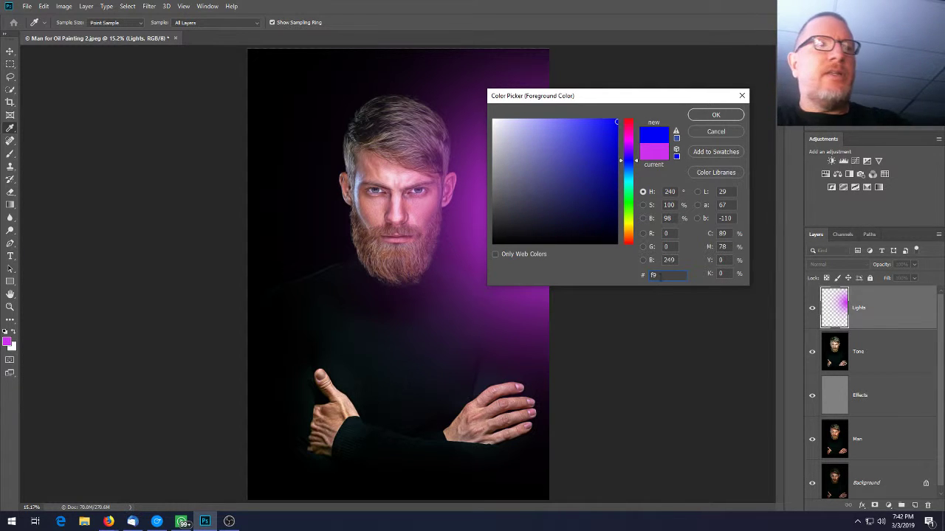
type("2")
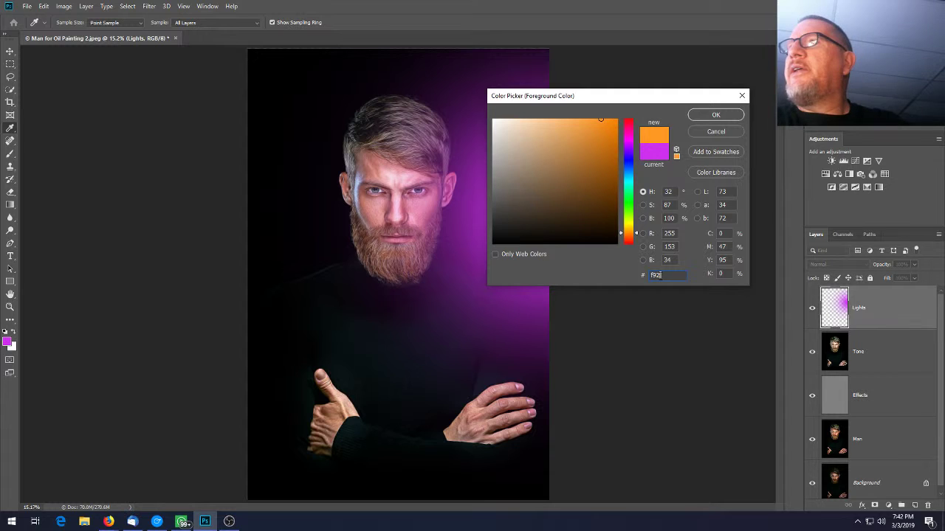
type("f5")
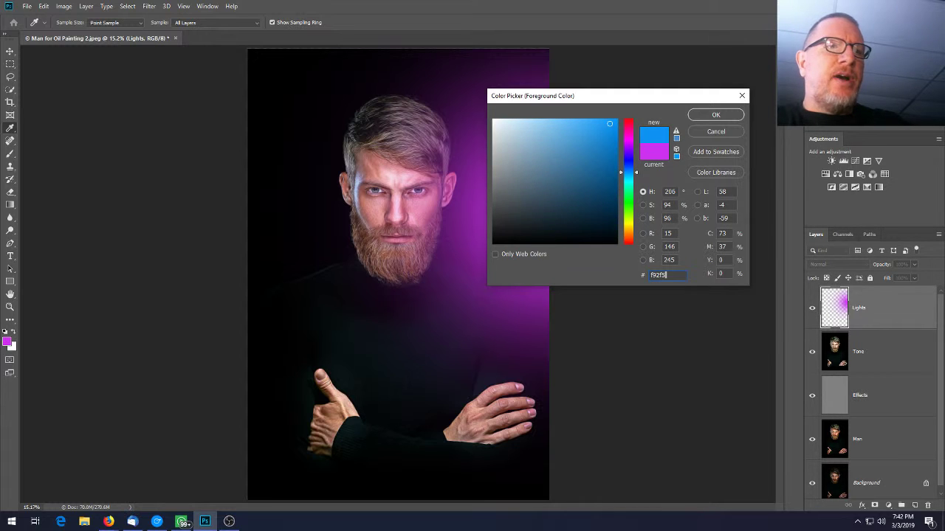
type("a")
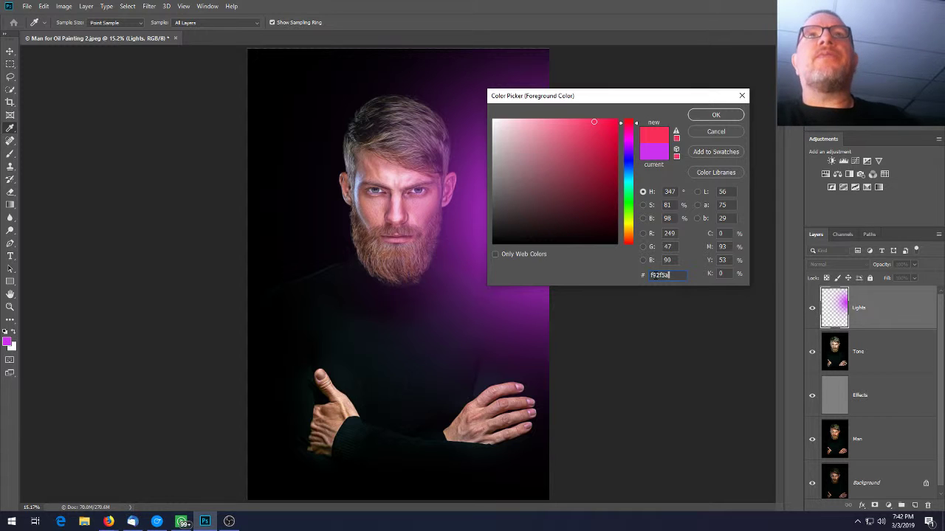
left_click(716, 115)
key("b")
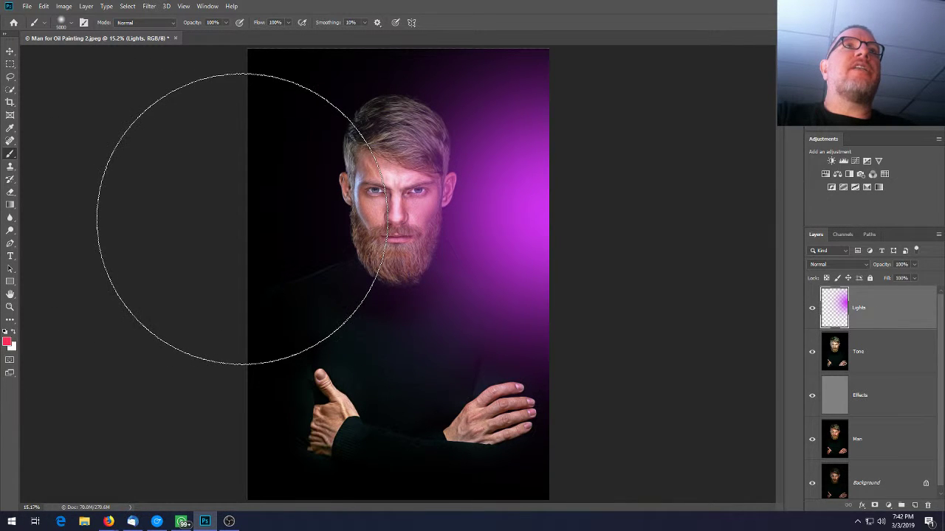
Paint a soft pink-red glow along the portrait's left edge on the Lights layer
left_click(244, 217)
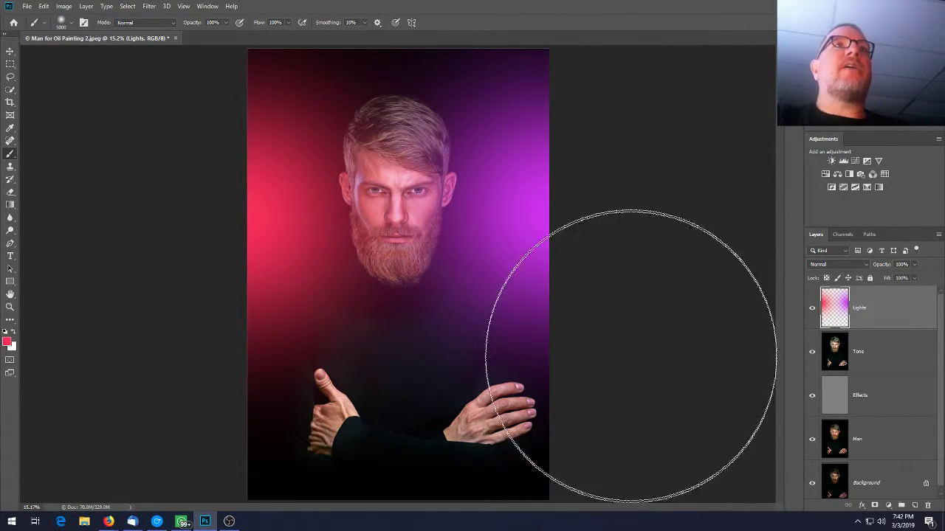
left_click(11, 51)
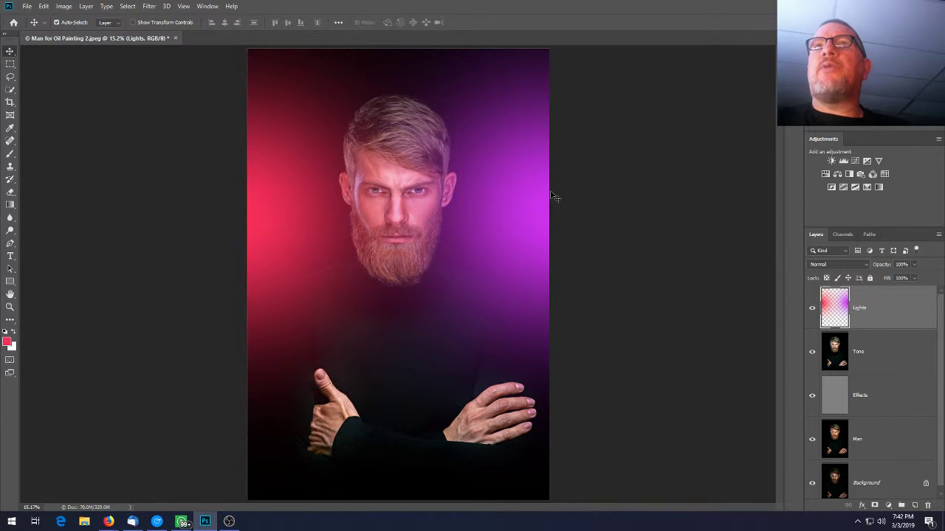
left_click(818, 265)
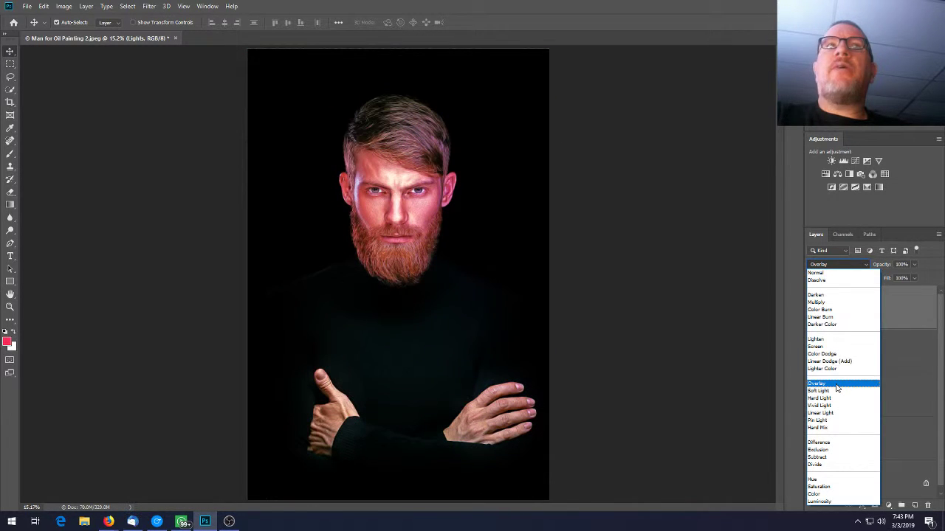
Set the Lights layer to Overlay and compare the face with the glows on and off
left_click(837, 384)
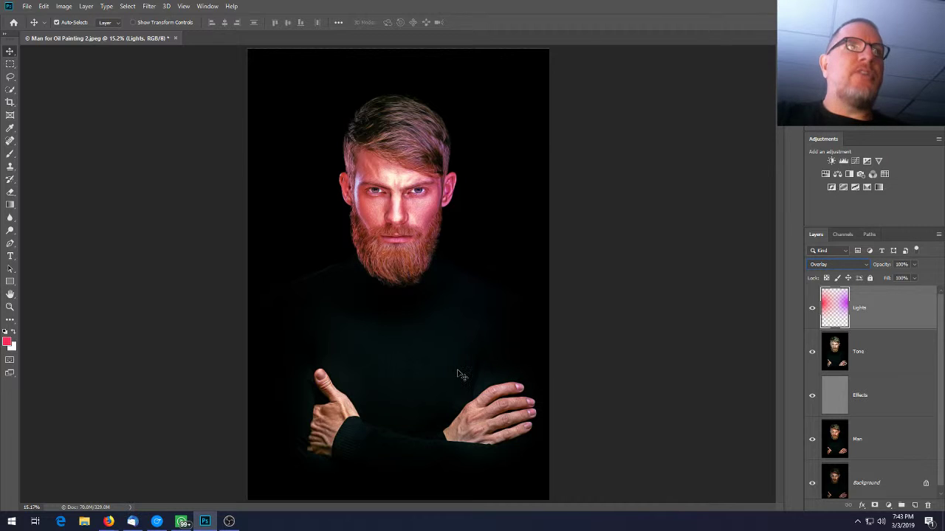
left_click(624, 301)
scroll(430, 325, "up", 5)
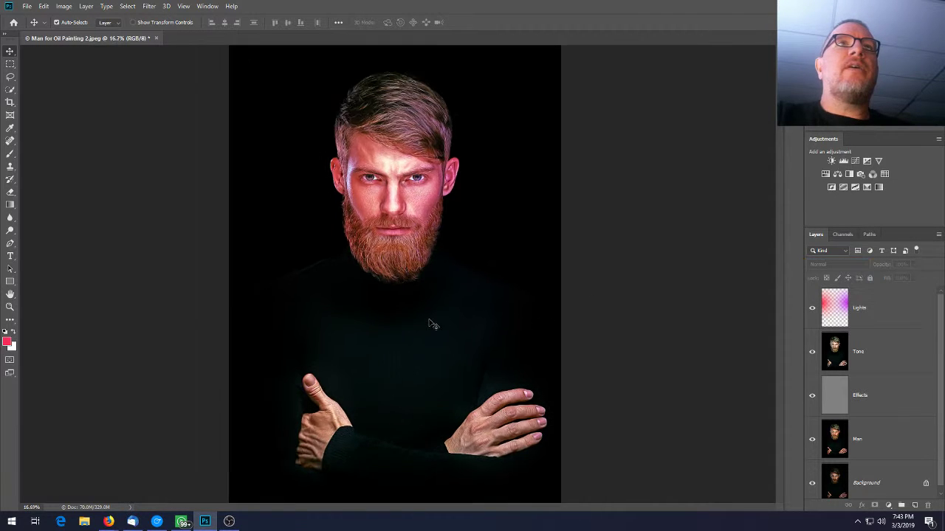
left_click_drag(462, 214, 494, 430)
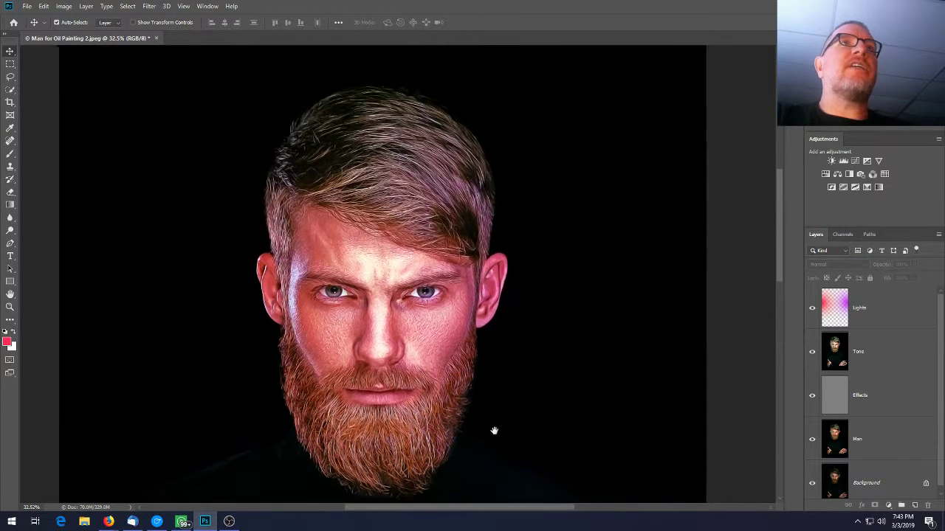
left_click(813, 310)
left_click(813, 309)
left_click(813, 309)
left_click(813, 309)
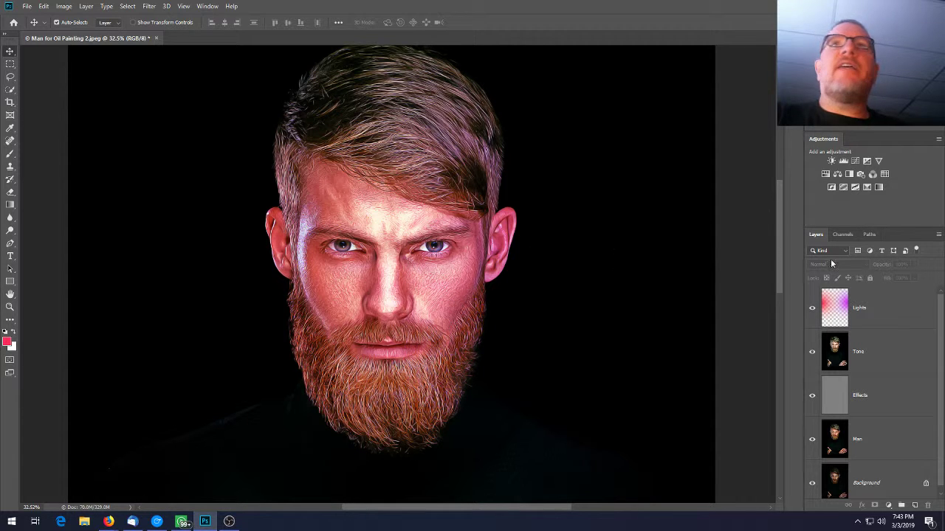
Lower the Lights layer's opacity to 60%
left_click(888, 307)
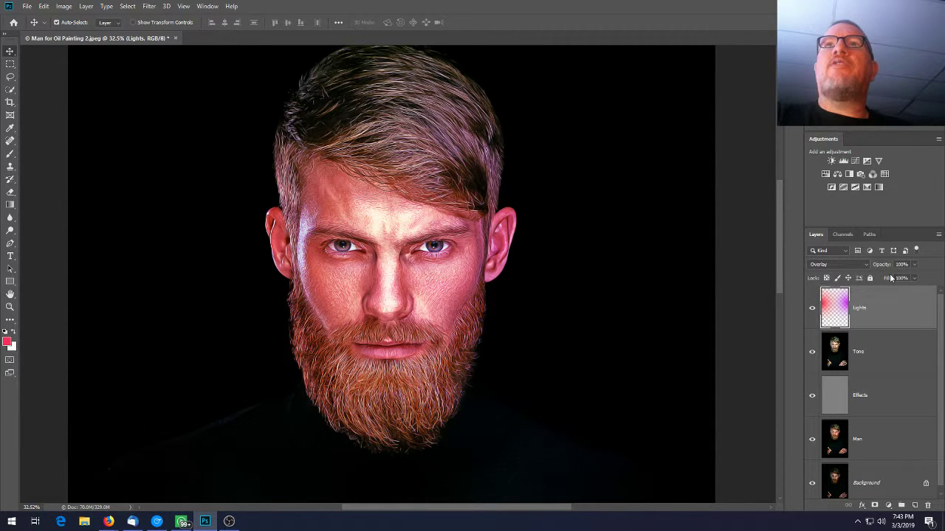
left_click_drag(886, 267, 875, 267)
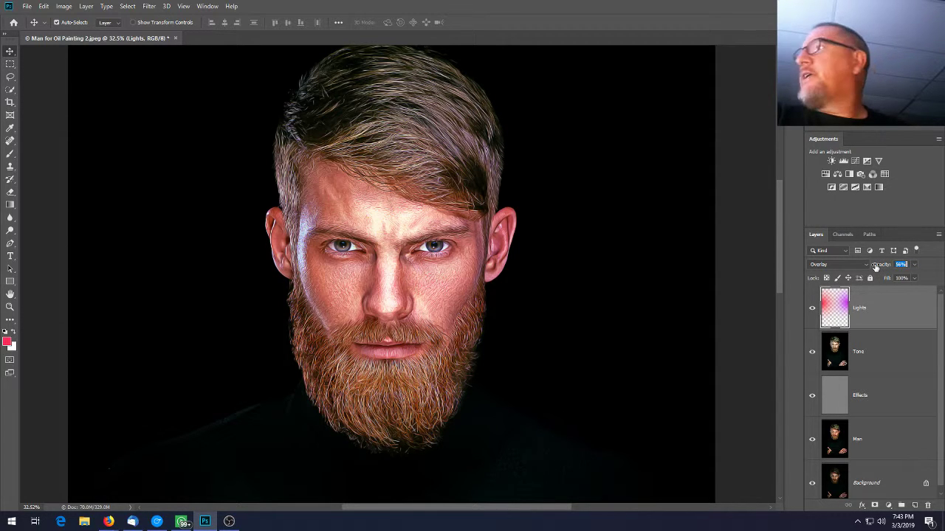
left_click_drag(876, 267, 876, 268)
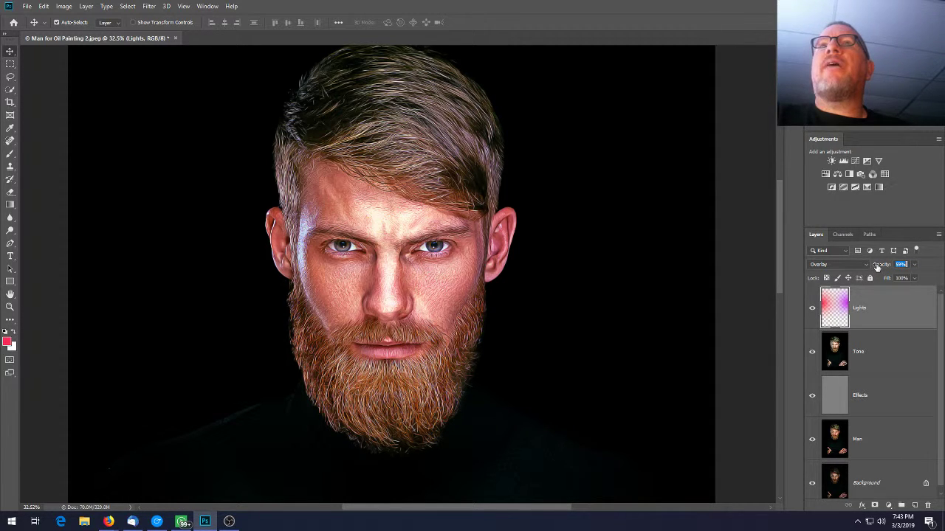
key("Return")
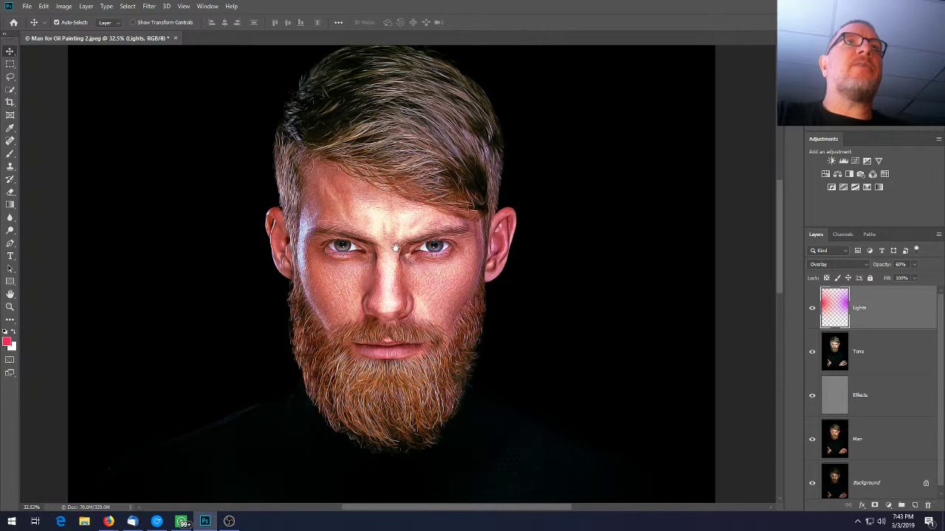
left_click_drag(395, 249, 426, 373)
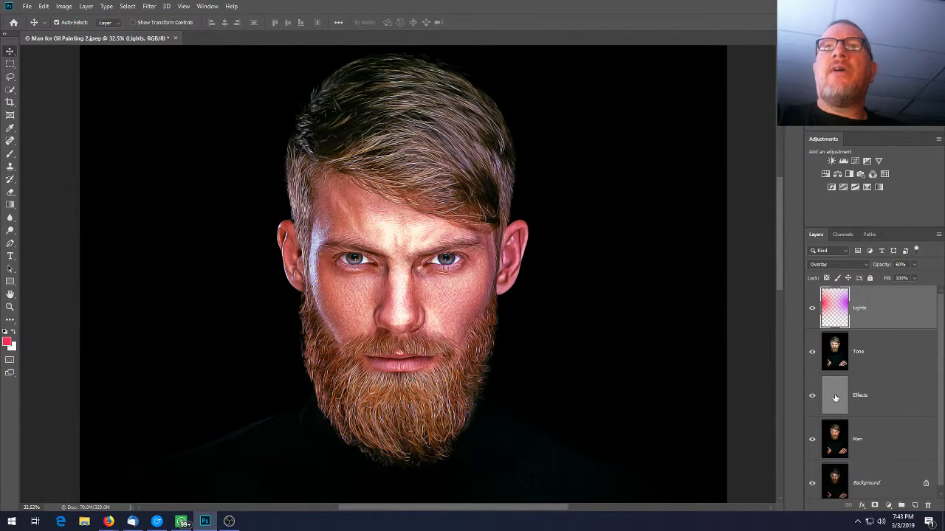
left_click(885, 441)
left_click(889, 397, "shift")
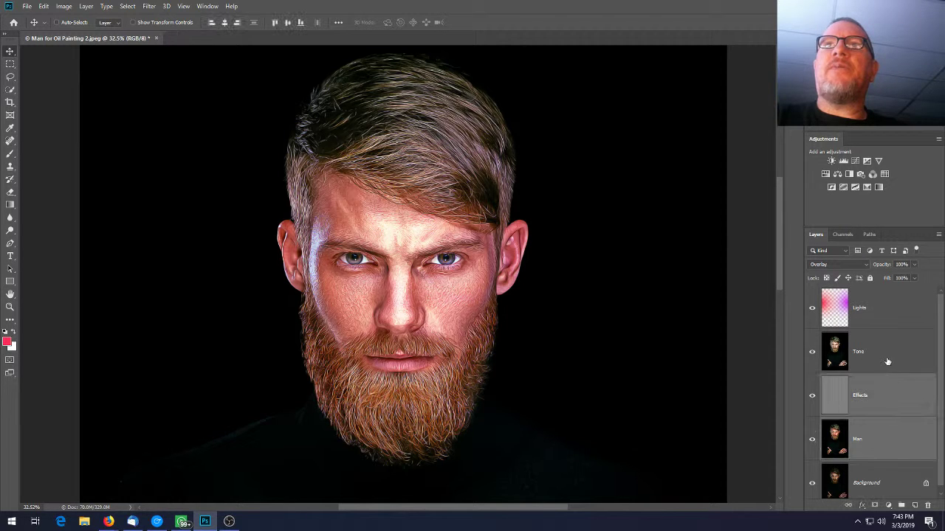
left_click(888, 353, "shift")
left_click(888, 312, "shift")
left_click(811, 309)
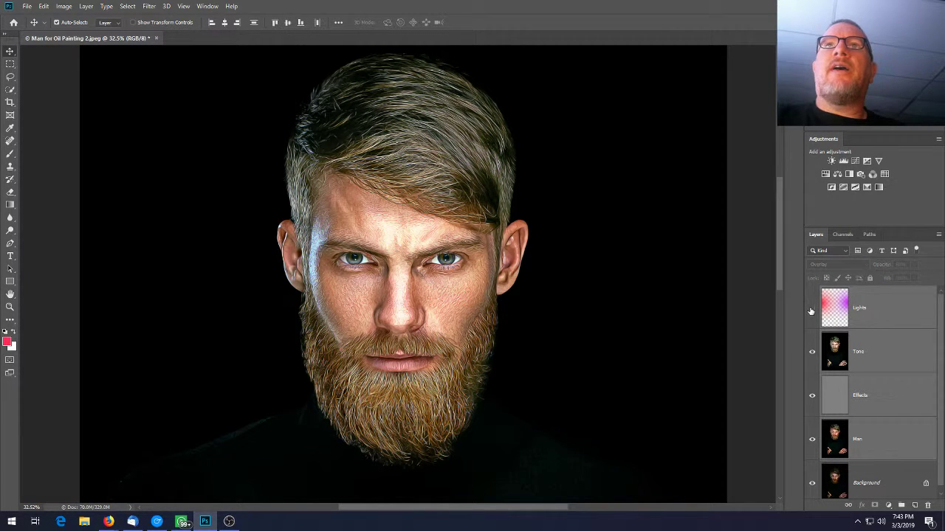
left_click(814, 356)
left_click(811, 397)
left_click(811, 440)
left_click(812, 443)
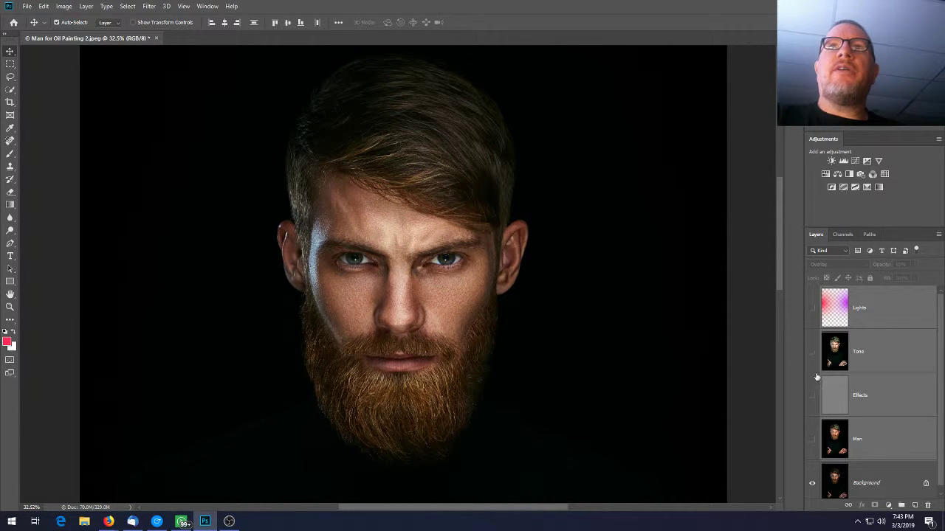
left_click(812, 439)
left_click(811, 396)
left_click(812, 352)
left_click(812, 309)
left_click(812, 310)
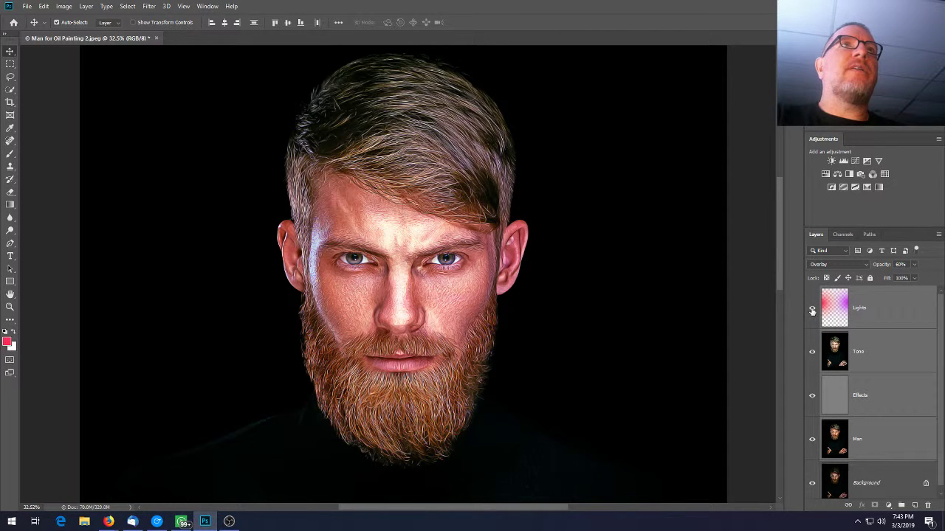